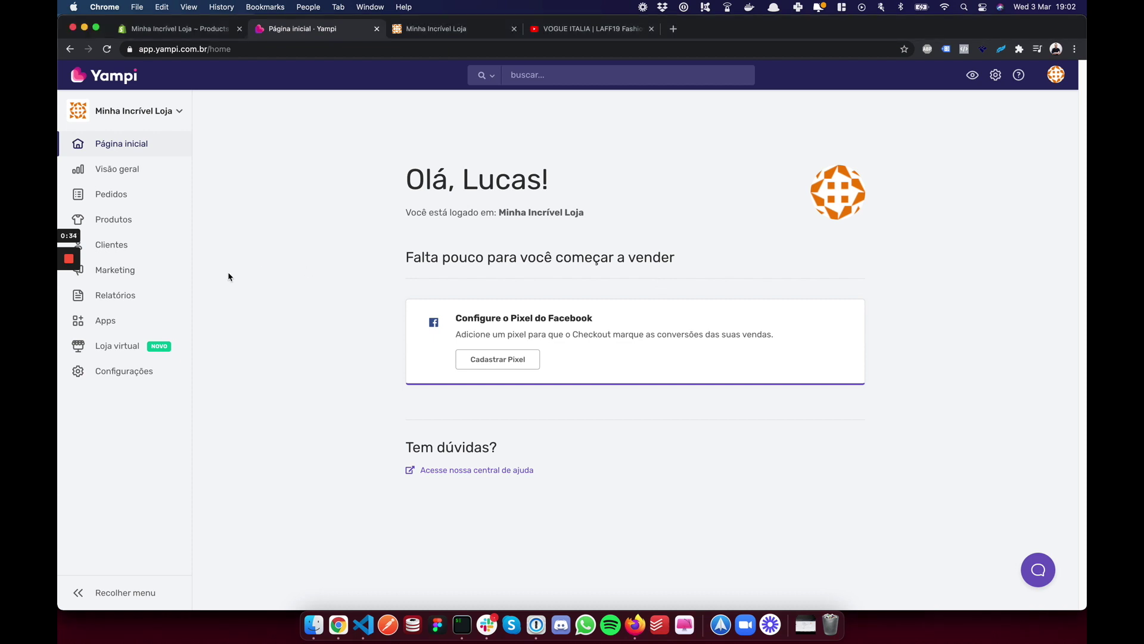
# Step: Create a new marketing banner named "Banner Destaque 1"
pyautogui.moveTo(123, 274)
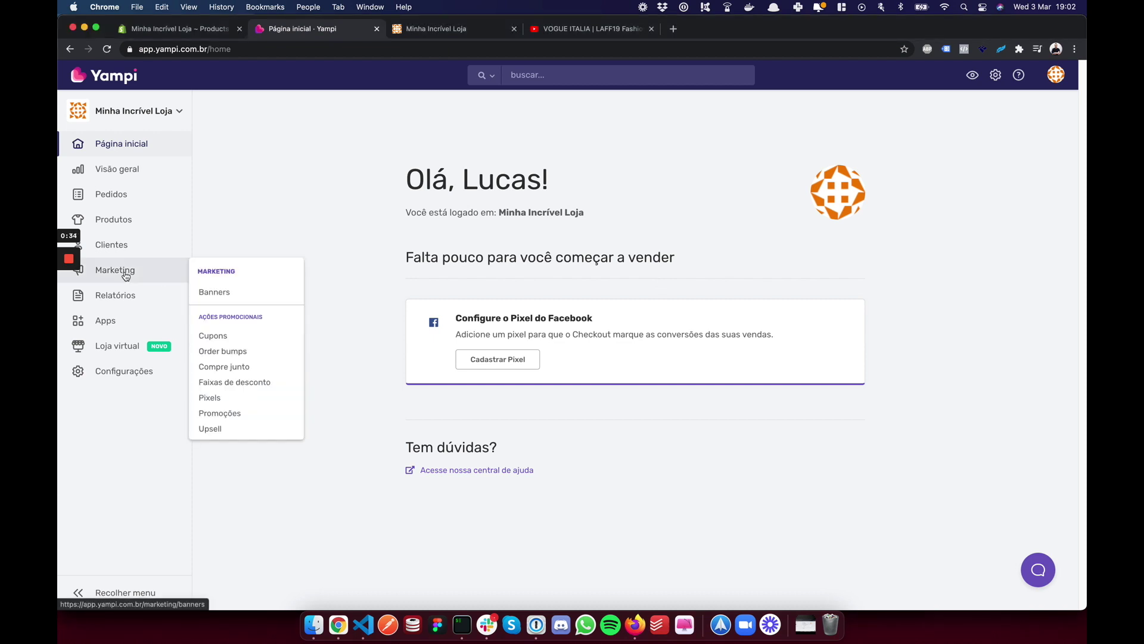
pyautogui.click(235, 292)
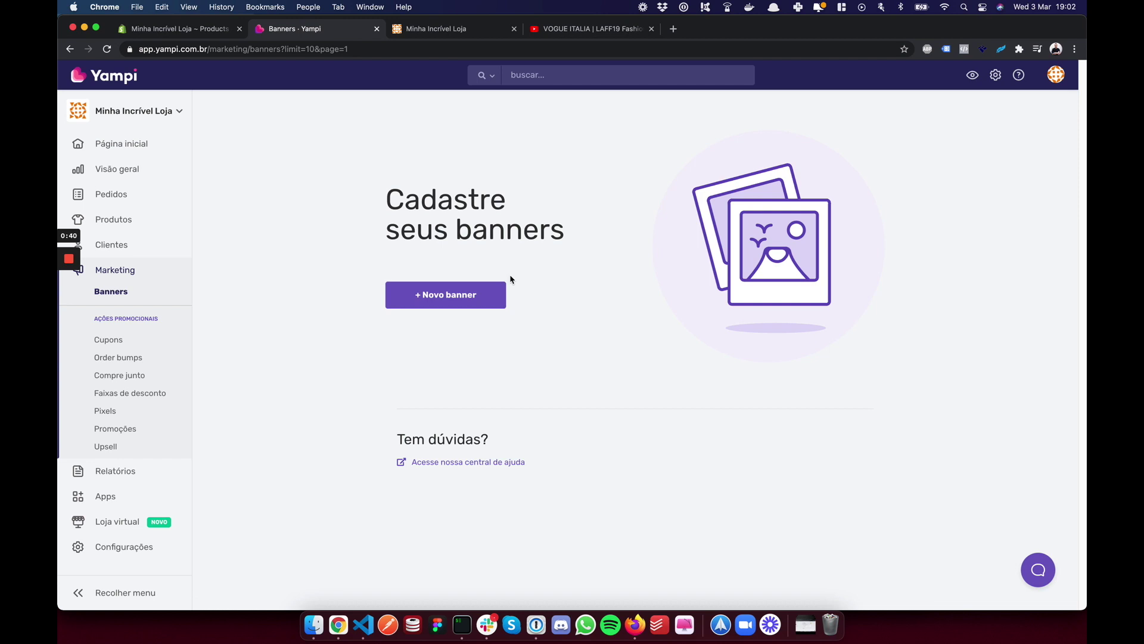
pyautogui.click(470, 299)
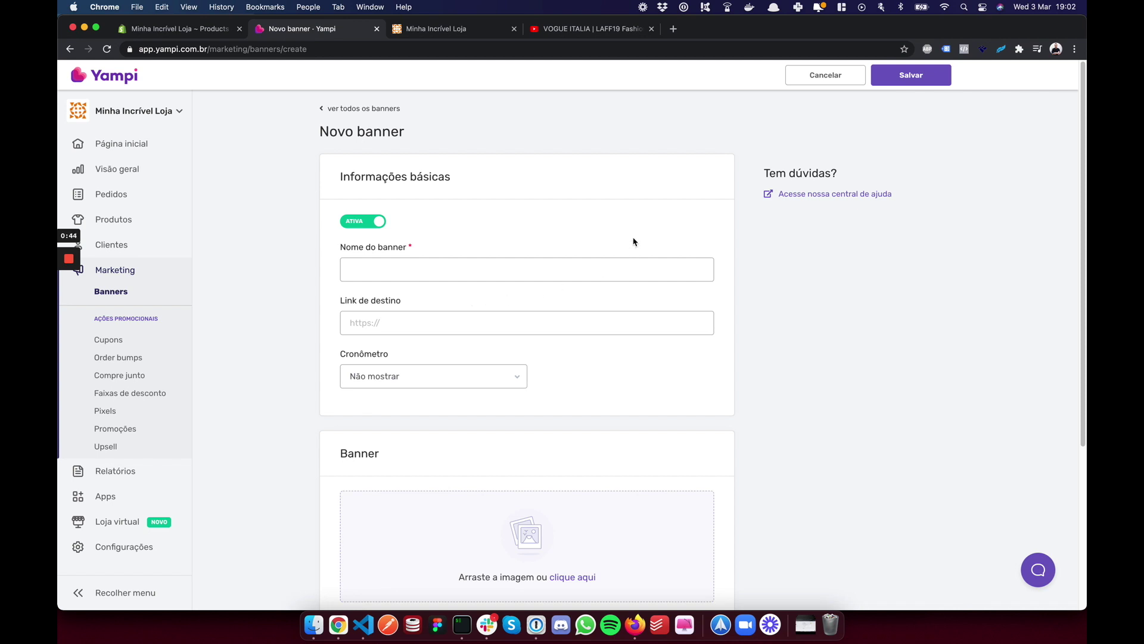
pyautogui.click(643, 263)
pyautogui.write('Banner Destaque 1')
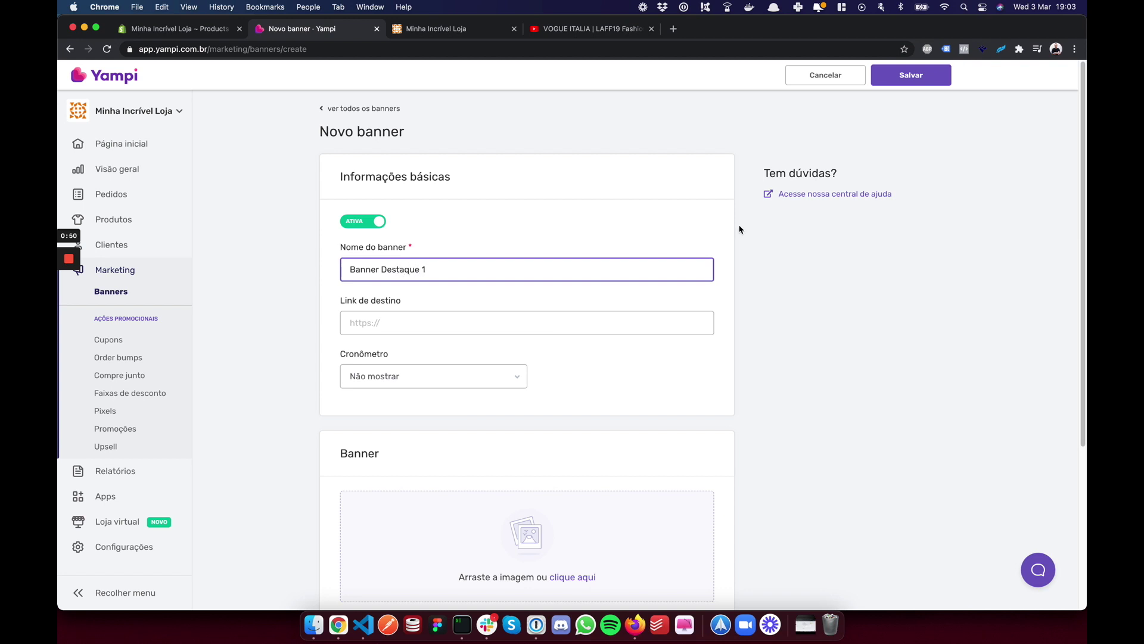
# Step: Check the image files in the Banners folder and add a mobile version upload area to the banner
pyautogui.scroll(-3, 634, 248)
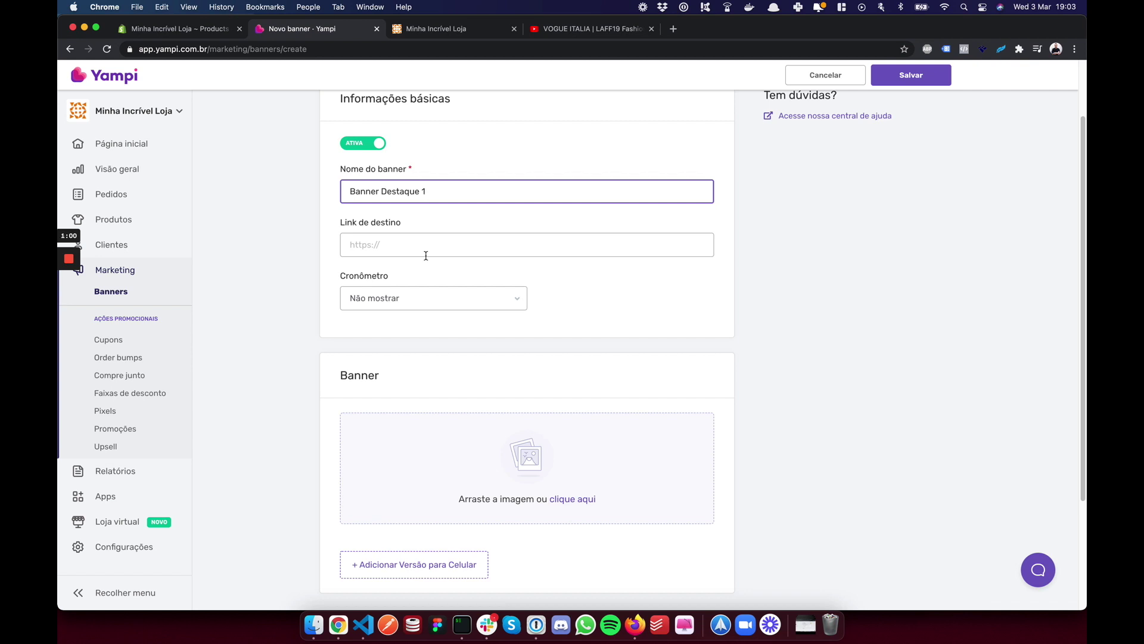
pyautogui.scroll(-3, 429, 259)
pyautogui.scroll(-3, 432, 263)
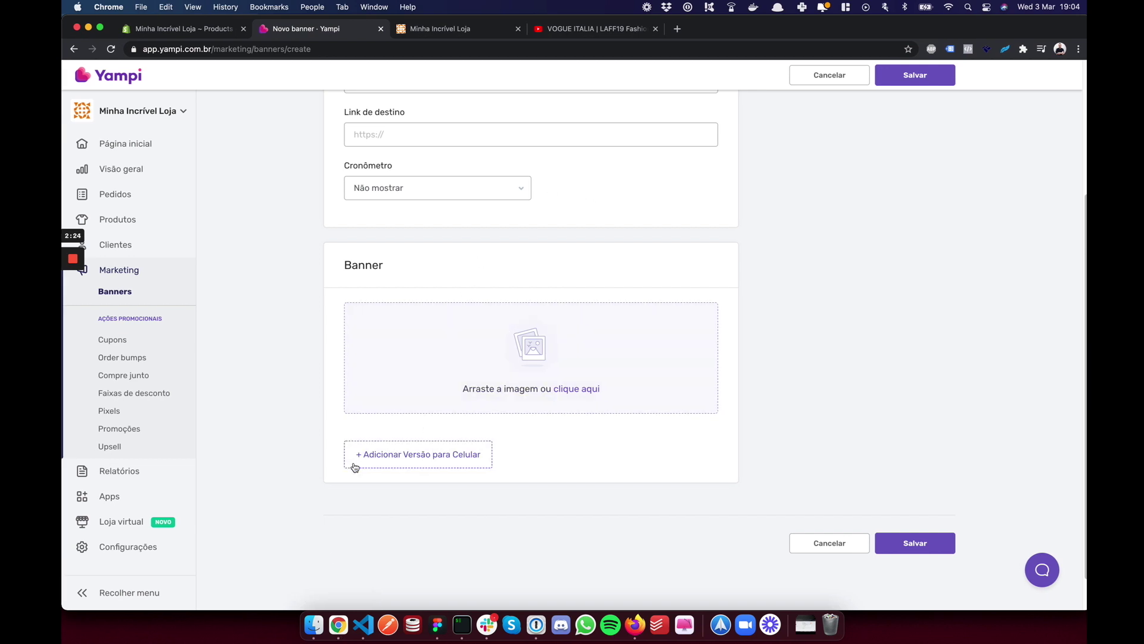
pyautogui.click(314, 624)
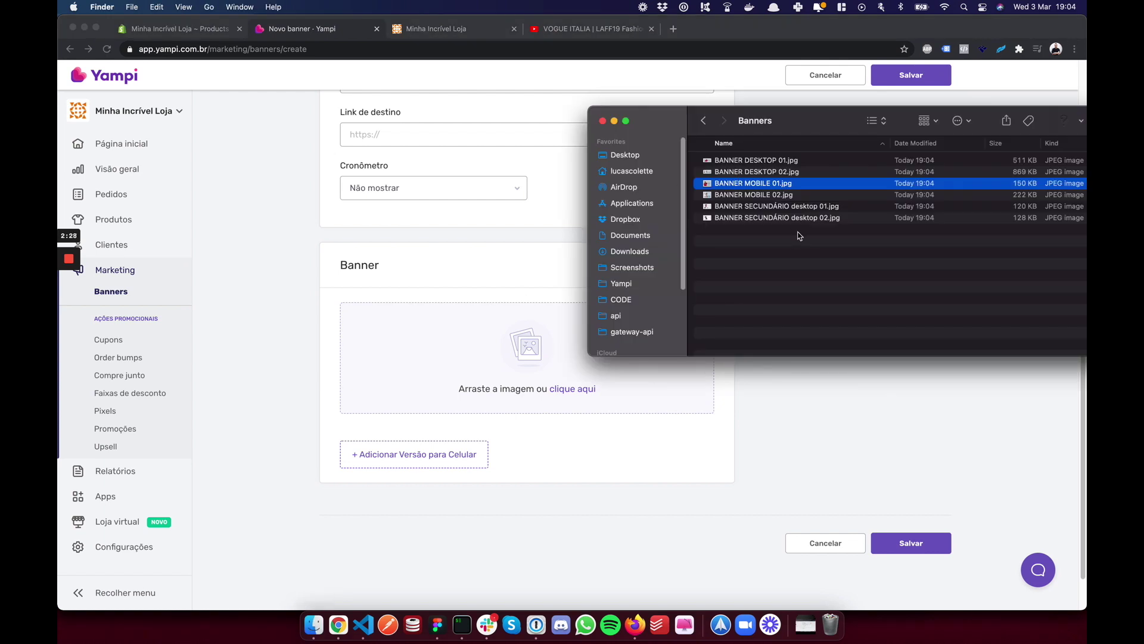
pyautogui.click(425, 292)
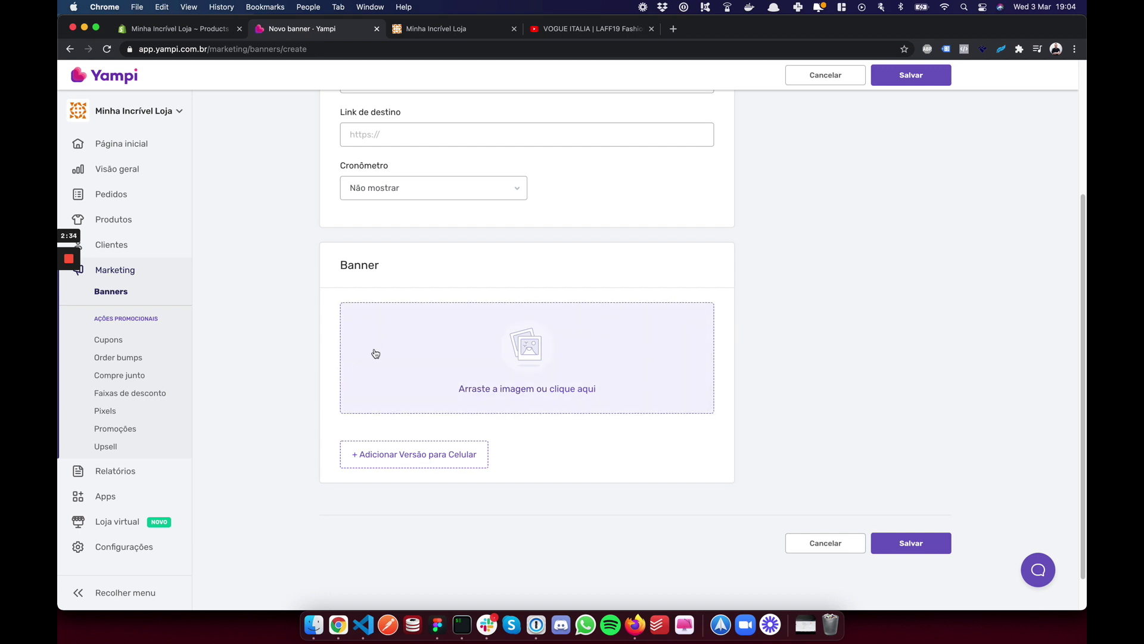
pyautogui.click(450, 464)
pyautogui.scroll(-1, 412, 435)
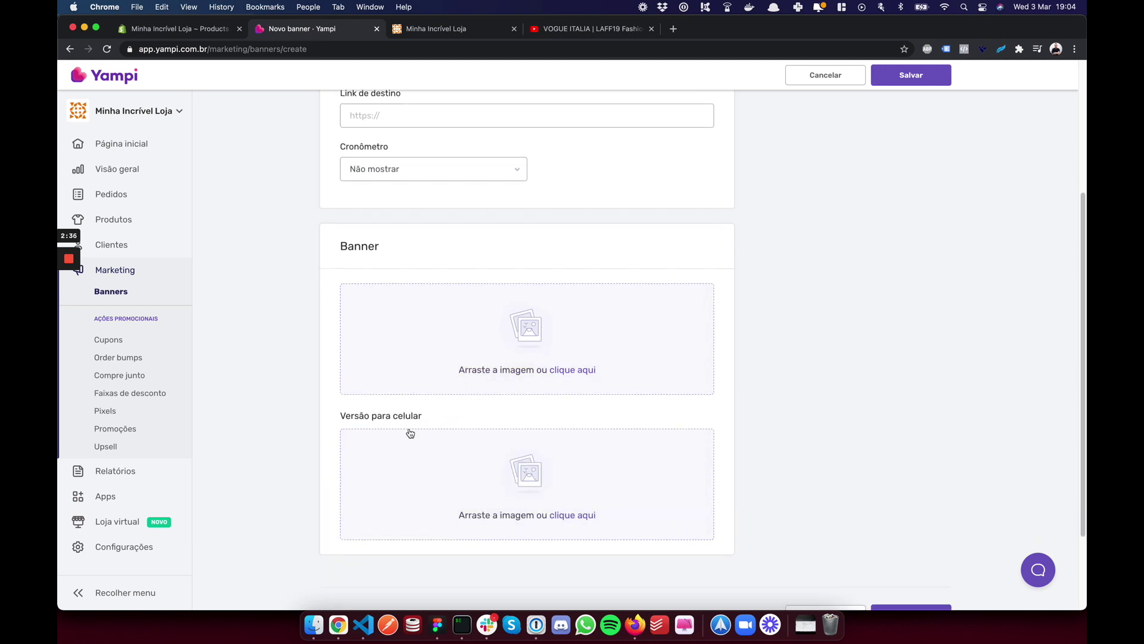
# Step: Preview BANNER DESKTOP 01.jpg and BANNER MOBILE 01.jpg in Finder's Banners folder, and upload BANNER DESKTOP 01.jpg as the main banner image
pyautogui.click(315, 625)
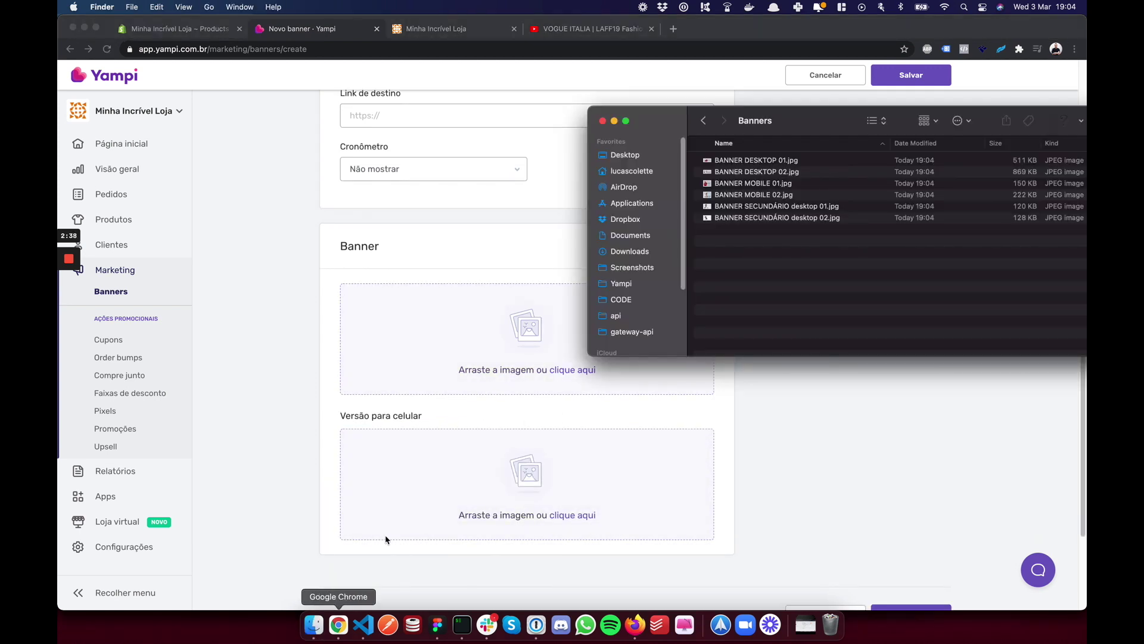
pyautogui.click(784, 162)
pyautogui.press('space')
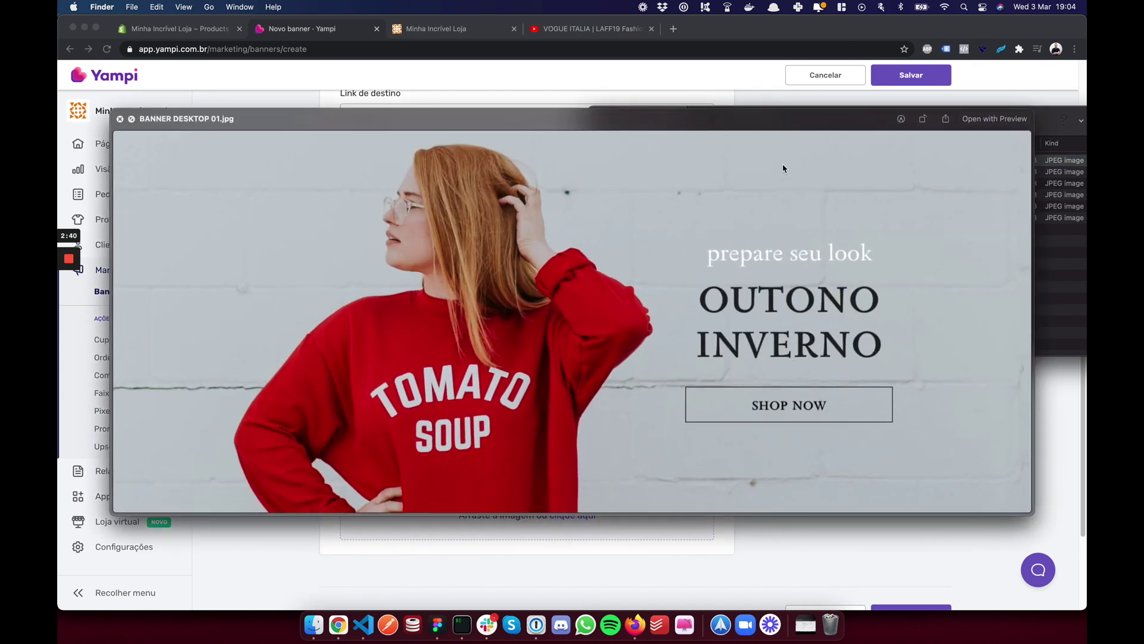
pyautogui.press('space')
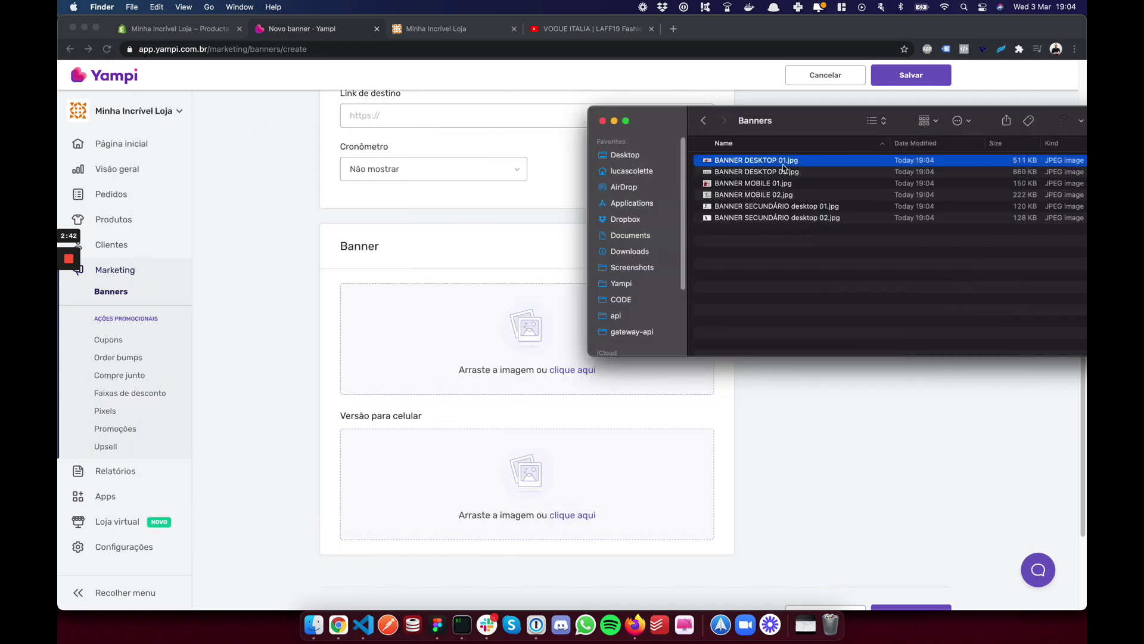
pyautogui.click(783, 184)
pyautogui.press('space')
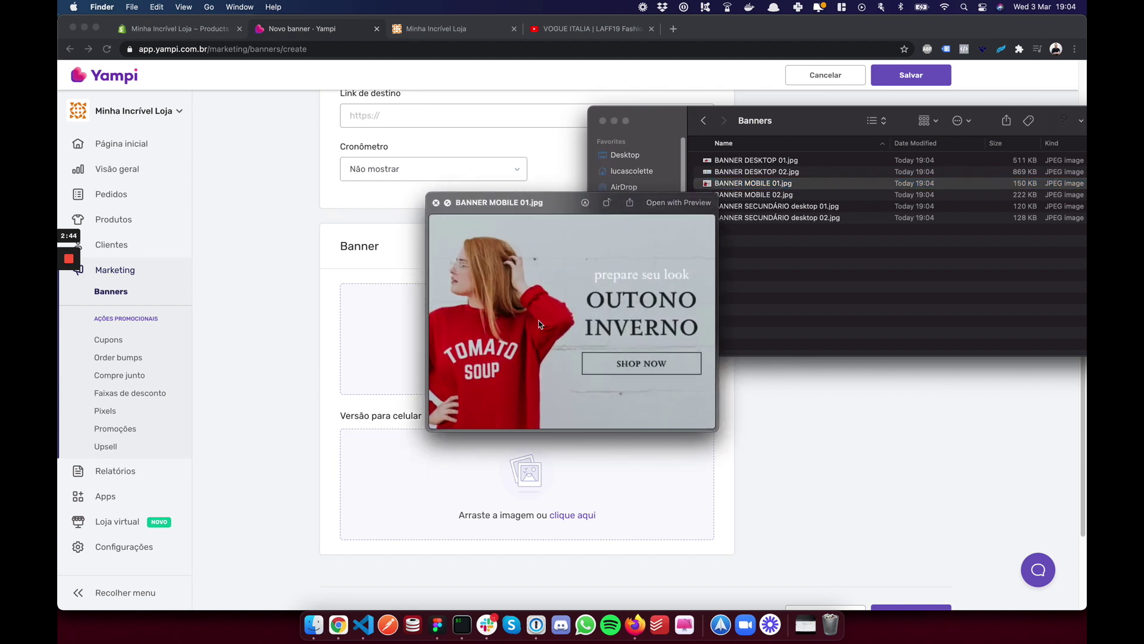
pyautogui.press('space')
pyautogui.moveTo(759, 162); pyautogui.dragTo(595, 307)
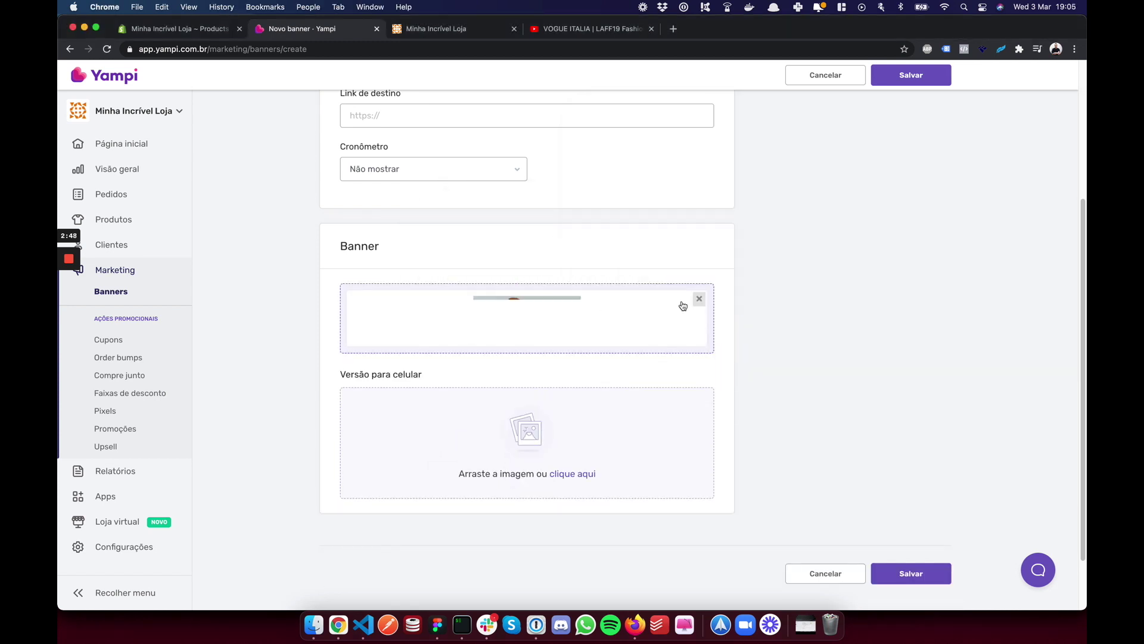
# Step: Upload BANNER MOBILE 01.jpg from Finder as the banner's mobile version and save the banner
pyautogui.scroll(4, 526, 449)
pyautogui.scroll(-4, 557, 428)
pyautogui.press('super+Tab')
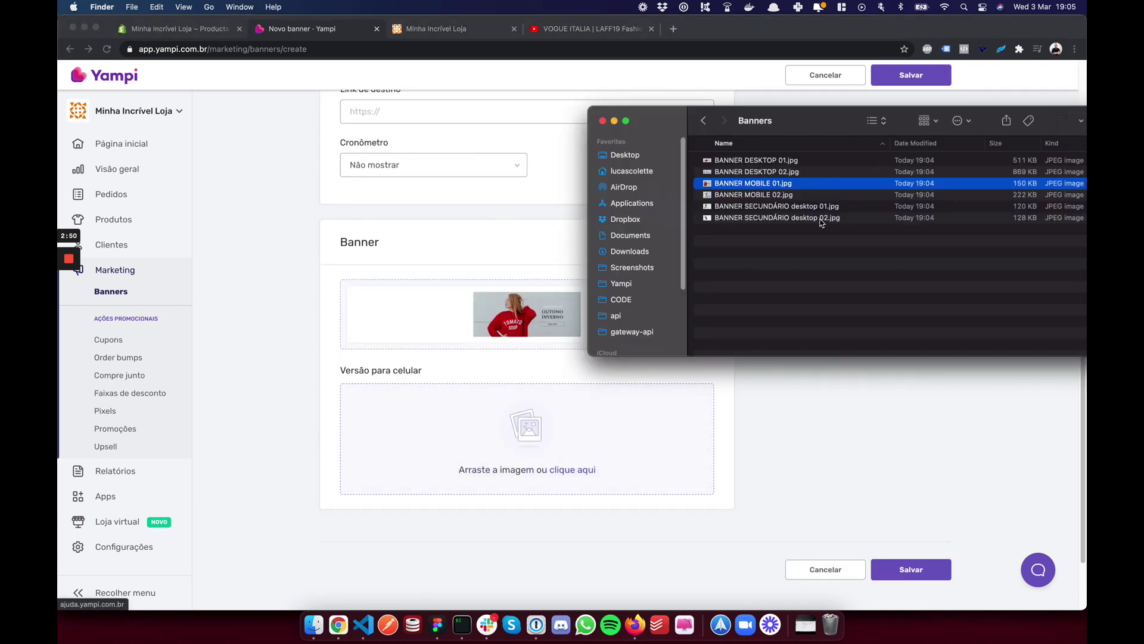
pyautogui.moveTo(774, 193); pyautogui.dragTo(525, 435)
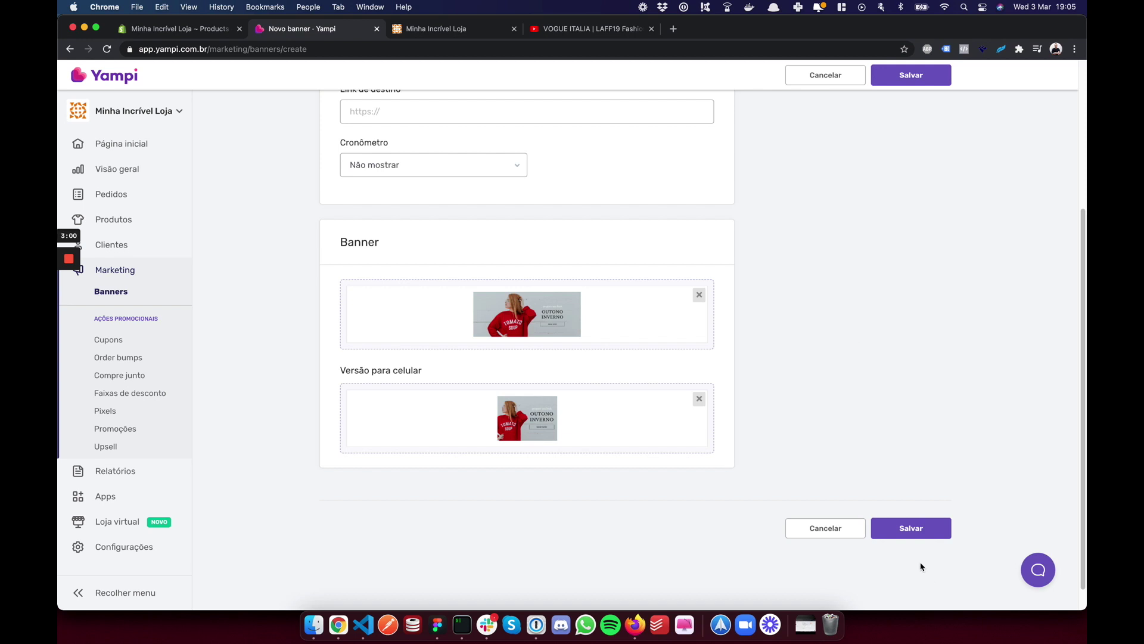
pyautogui.click(913, 524)
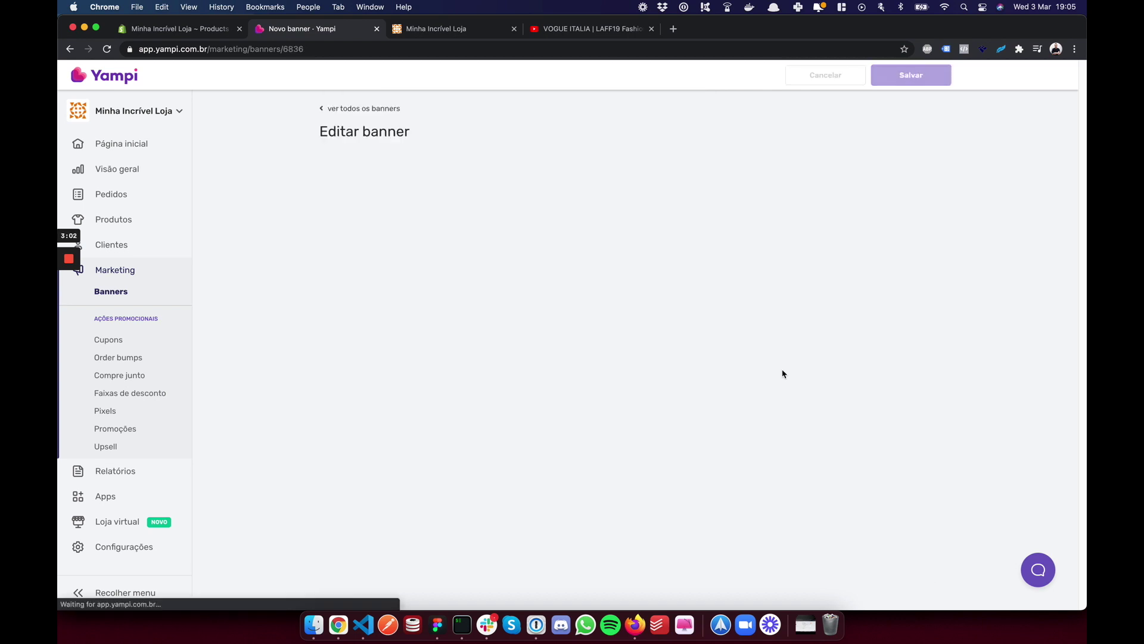
# Step: Return to the banner list and start a second banner named "Banner Destaque 2"
pyautogui.click(364, 109)
pyautogui.click(912, 115)
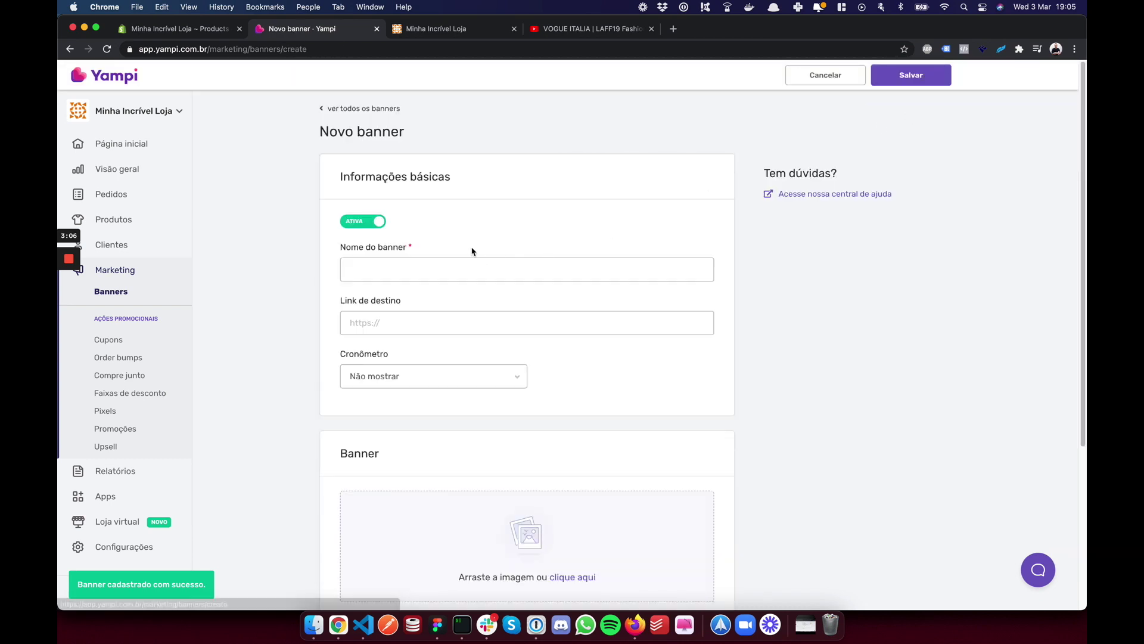
pyautogui.click(474, 268)
pyautogui.write('Banner Destaque 2')
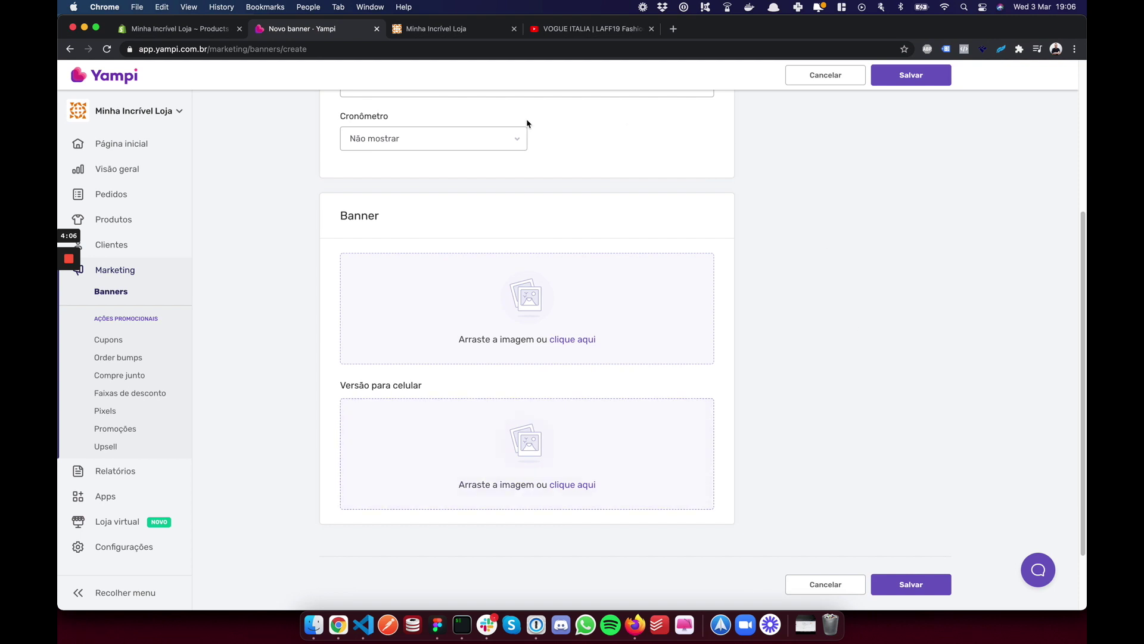
# Step: Save the banner with BANNER DESKTOP 02.jpg from Finder as its main image and BANNER MOBILE 02.jpg as its mobile version
pyautogui.click(315, 633)
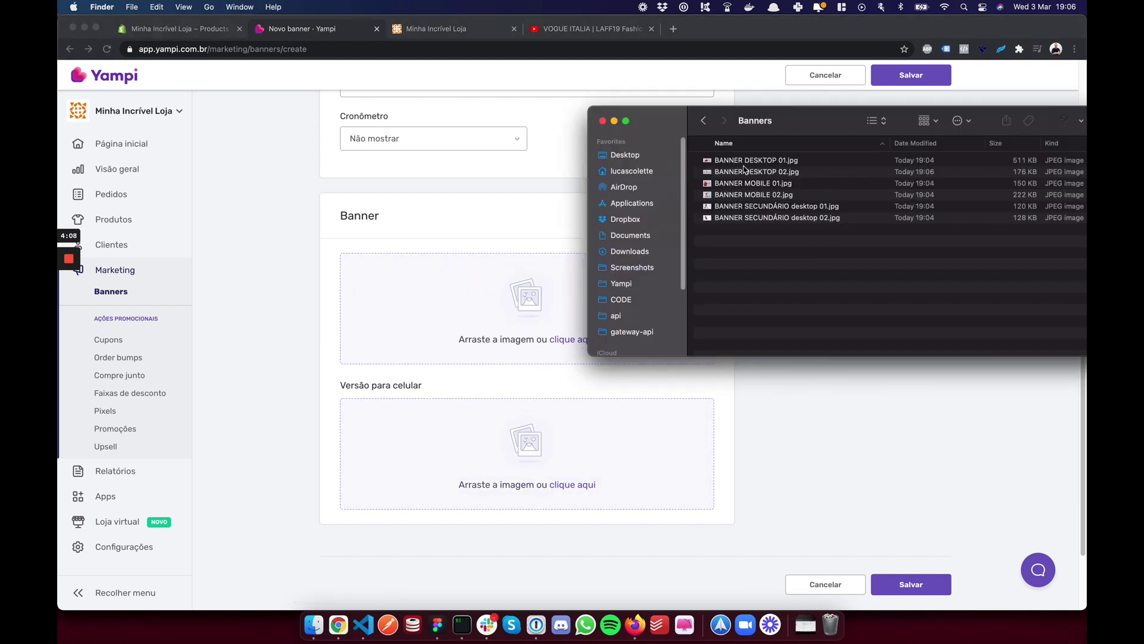
pyautogui.moveTo(785, 173); pyautogui.dragTo(462, 308)
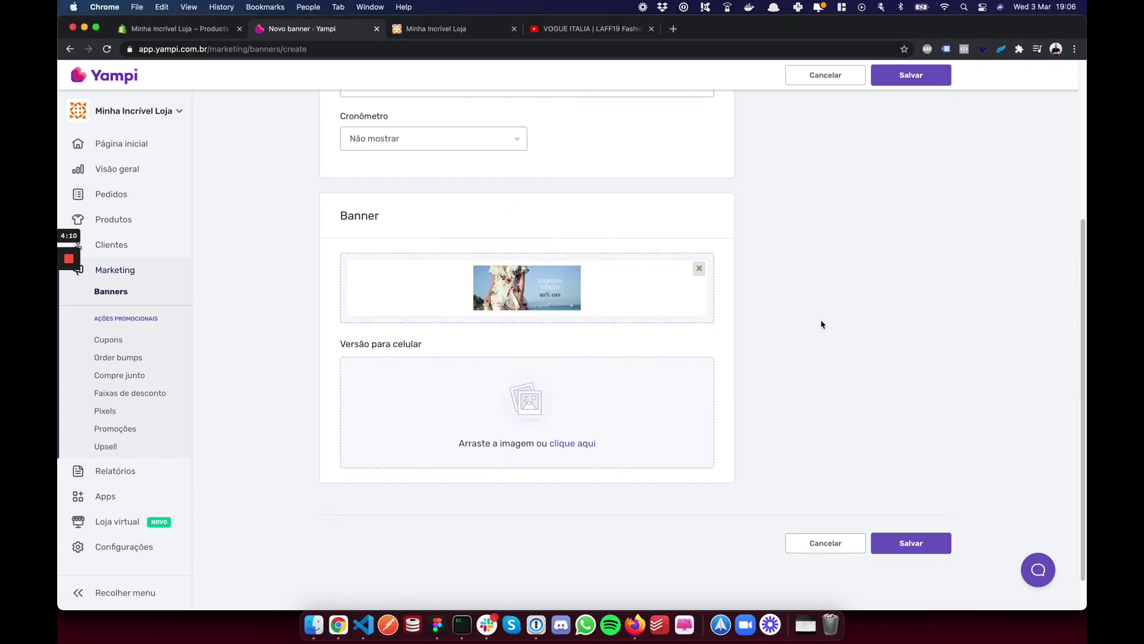
pyautogui.press('super+Tab')
pyautogui.moveTo(774, 197); pyautogui.dragTo(512, 423)
pyautogui.click(785, 411)
pyautogui.click(911, 82)
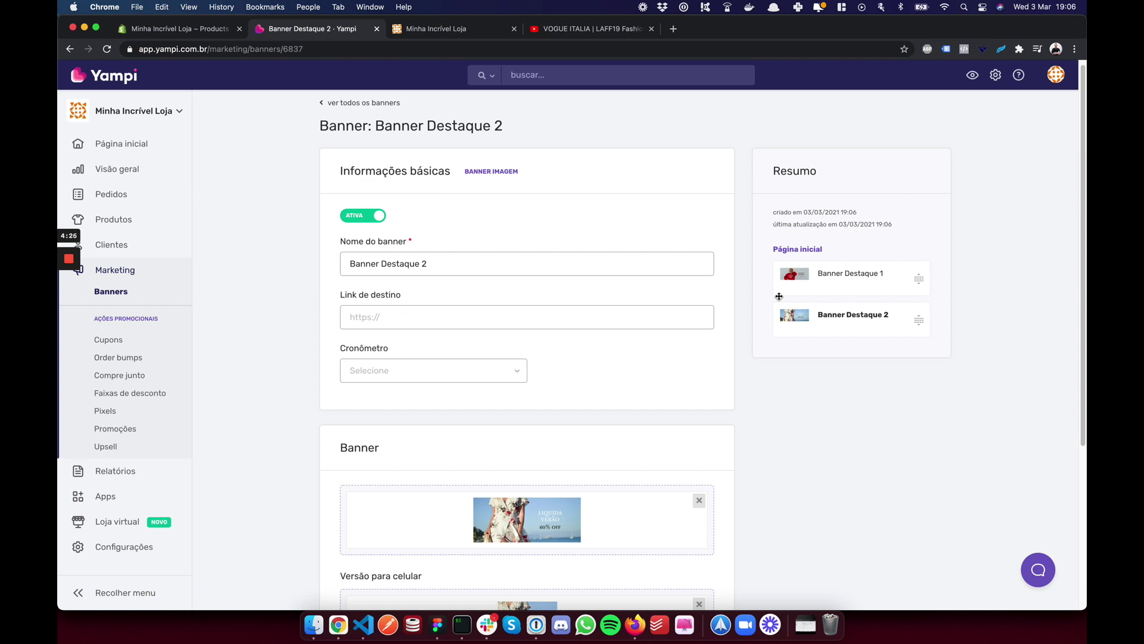
# Step: Go back to the banner list and start a banner named "Banner Secundário 1"
pyautogui.click(381, 103)
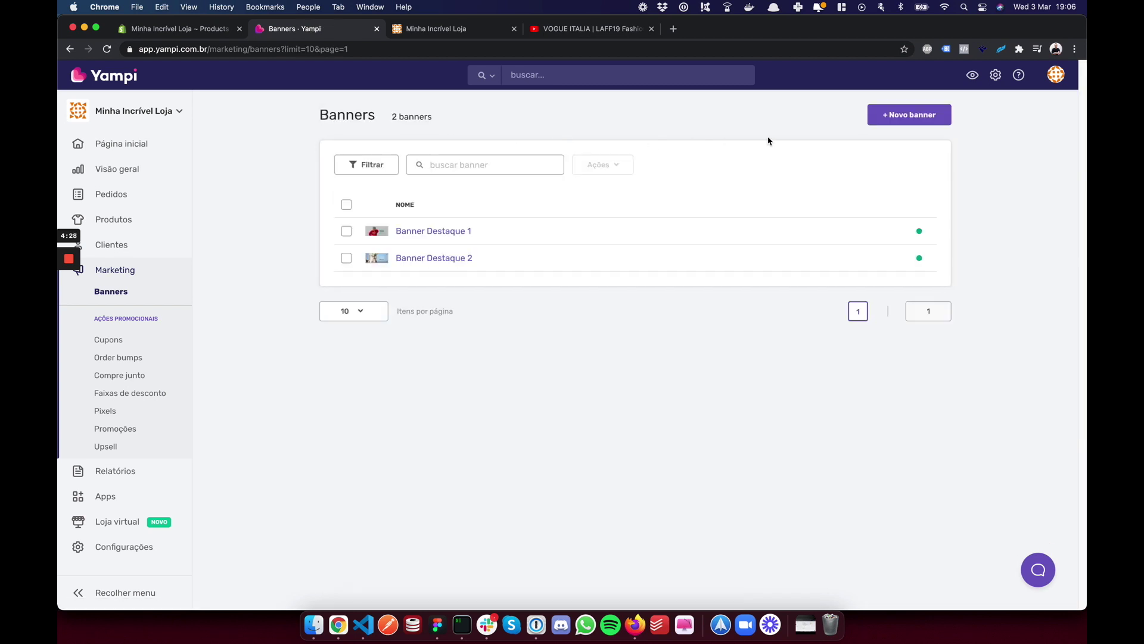
pyautogui.click(912, 117)
pyautogui.click(493, 263)
pyautogui.write('Banner')
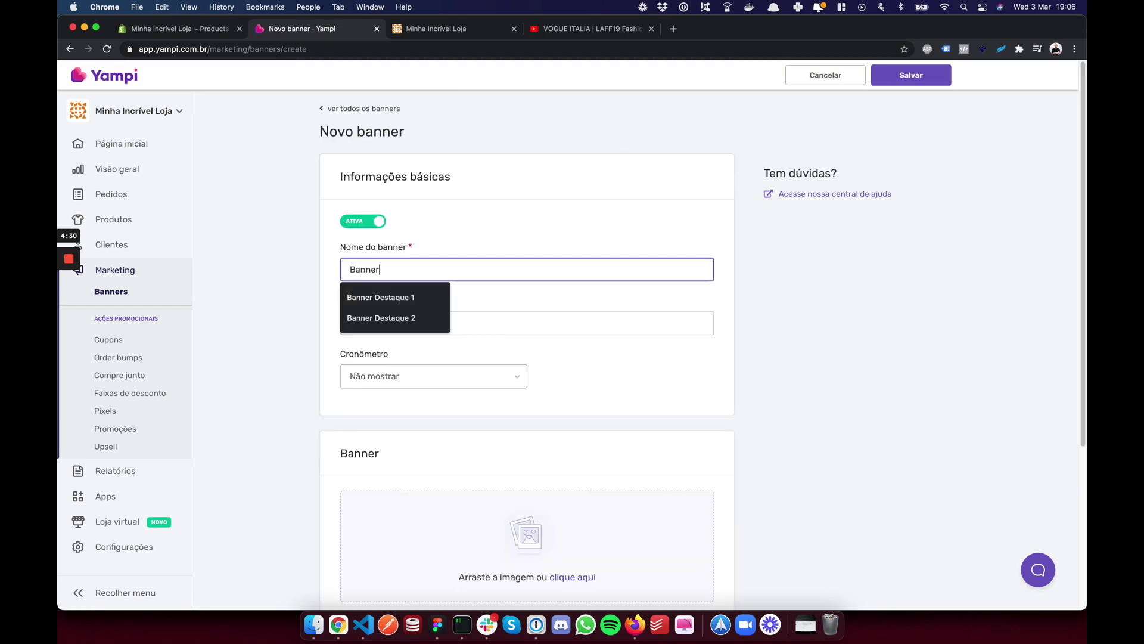
pyautogui.write(' Secundário 1')
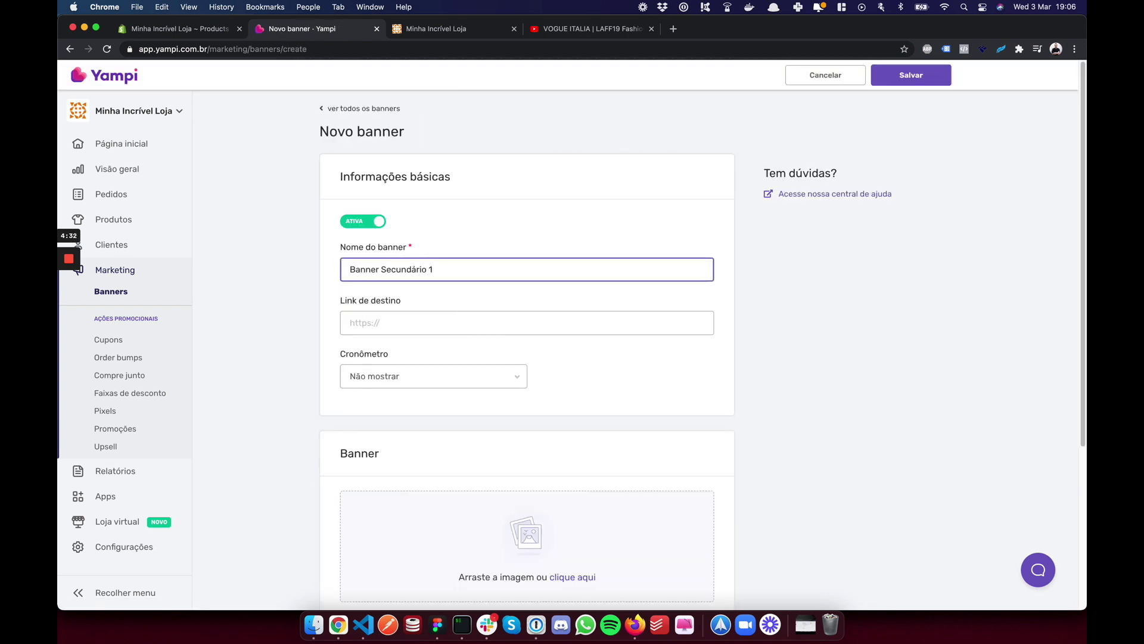
# Step: Preview the candidate images in Finder, upload BANNER SECUNDÁRIO desktop 01.jpg as the banner image and save the banner
pyautogui.scroll(-4, 469, 452)
pyautogui.click(315, 624)
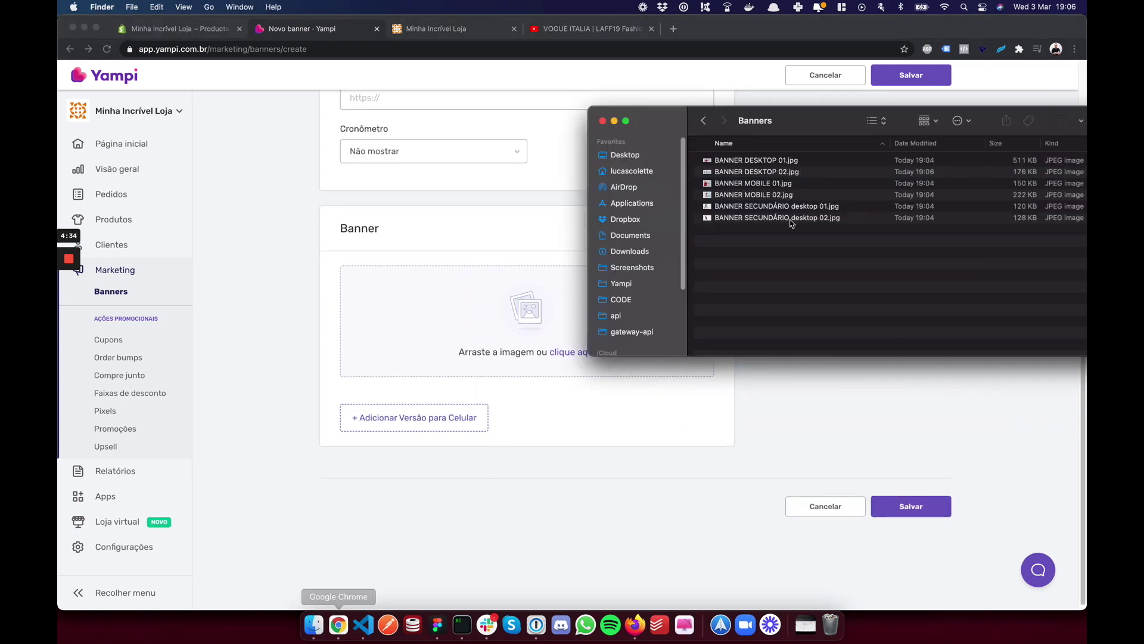
pyautogui.click(767, 185)
pyautogui.press('space')
pyautogui.press('space')
pyautogui.click(785, 208)
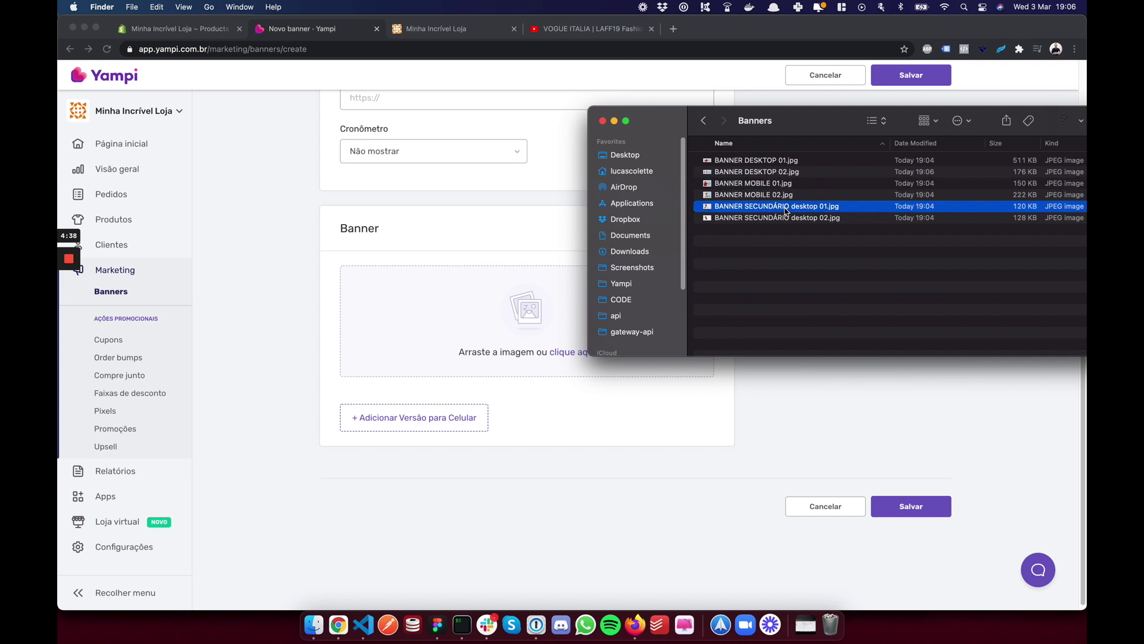
pyautogui.press('space')
pyautogui.press('space')
pyautogui.moveTo(785, 208); pyautogui.dragTo(465, 330)
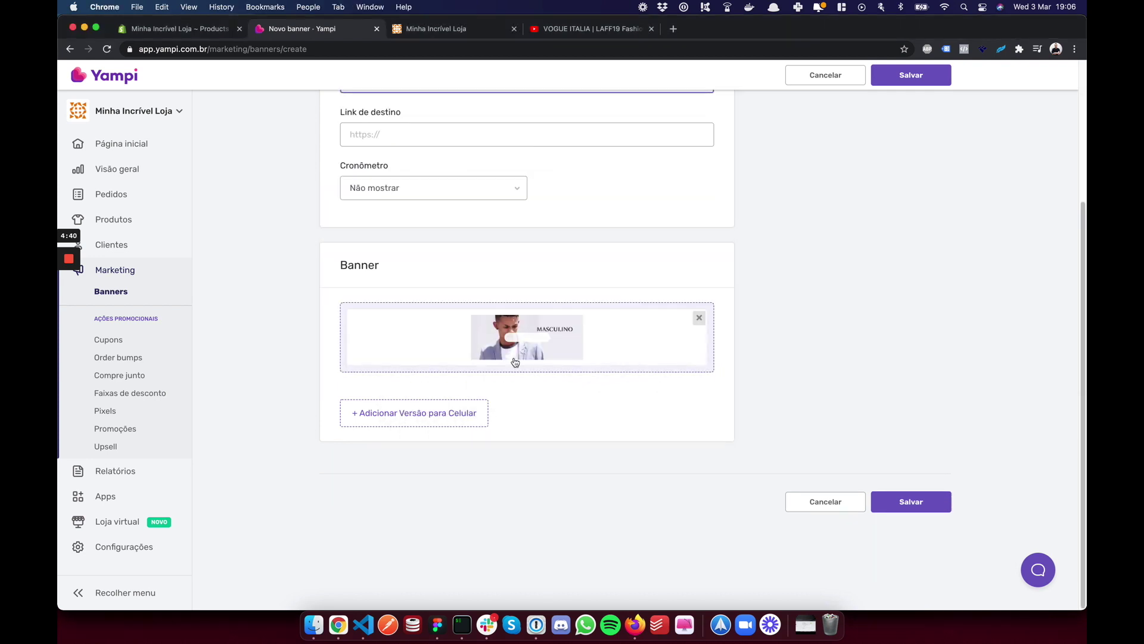
pyautogui.click(932, 82)
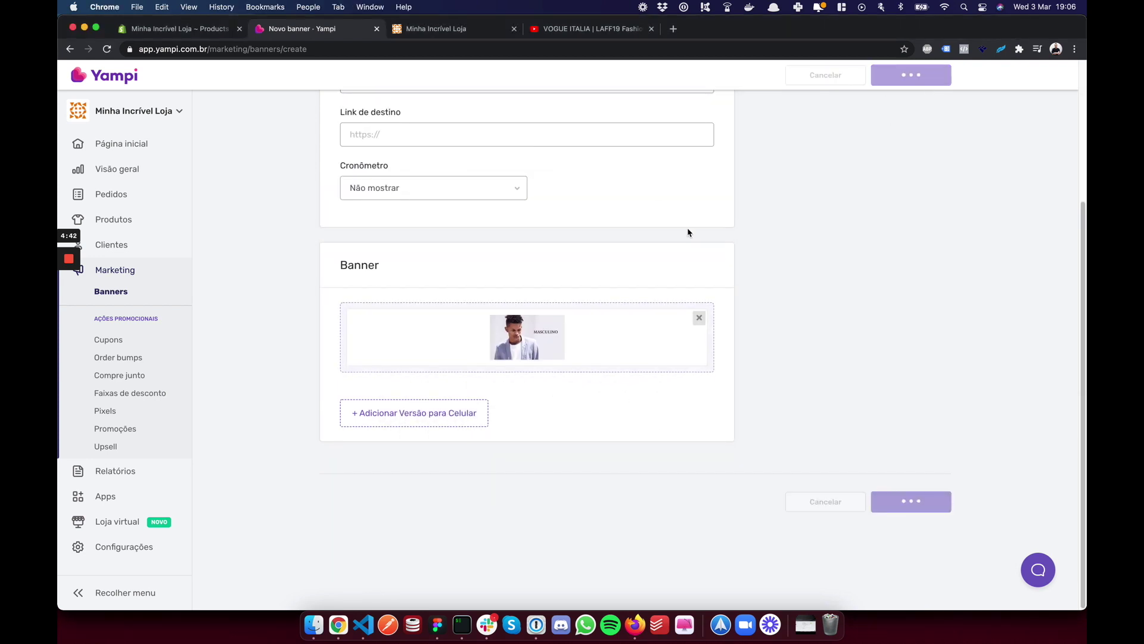
# Step: Return to all banners and start another one named "Banner Secundário 2"
pyautogui.click(367, 110)
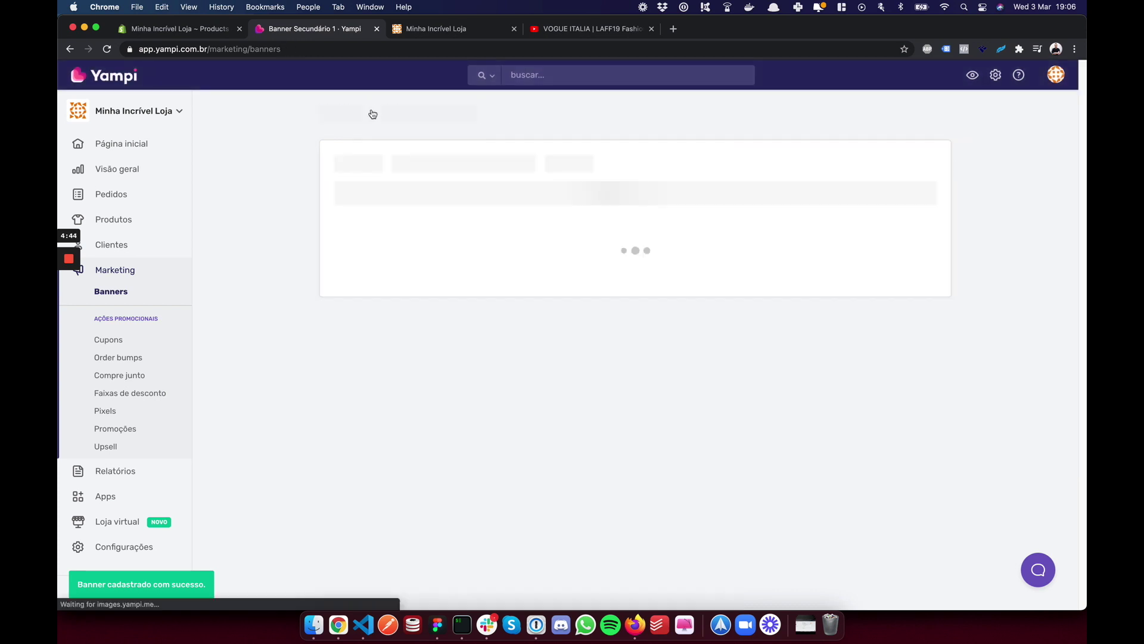
pyautogui.click(909, 115)
pyautogui.click(537, 261)
pyautogui.write('Banner Secundário 2')
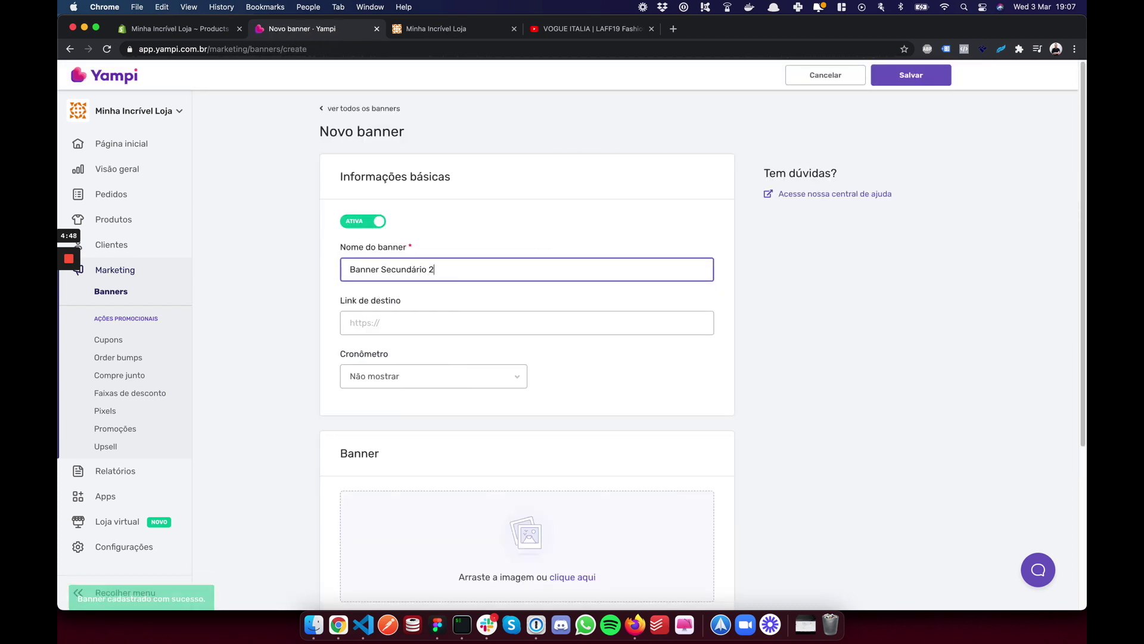
# Step: Upload BANNER SECUNDÁRIO desktop 02.jpg from Finder as the banner image, save it and return to the banner list
pyautogui.scroll(-3, 537, 259)
pyautogui.press('super+Tab')
pyautogui.moveTo(792, 219); pyautogui.dragTo(519, 441)
pyautogui.scroll(-2, 596, 358)
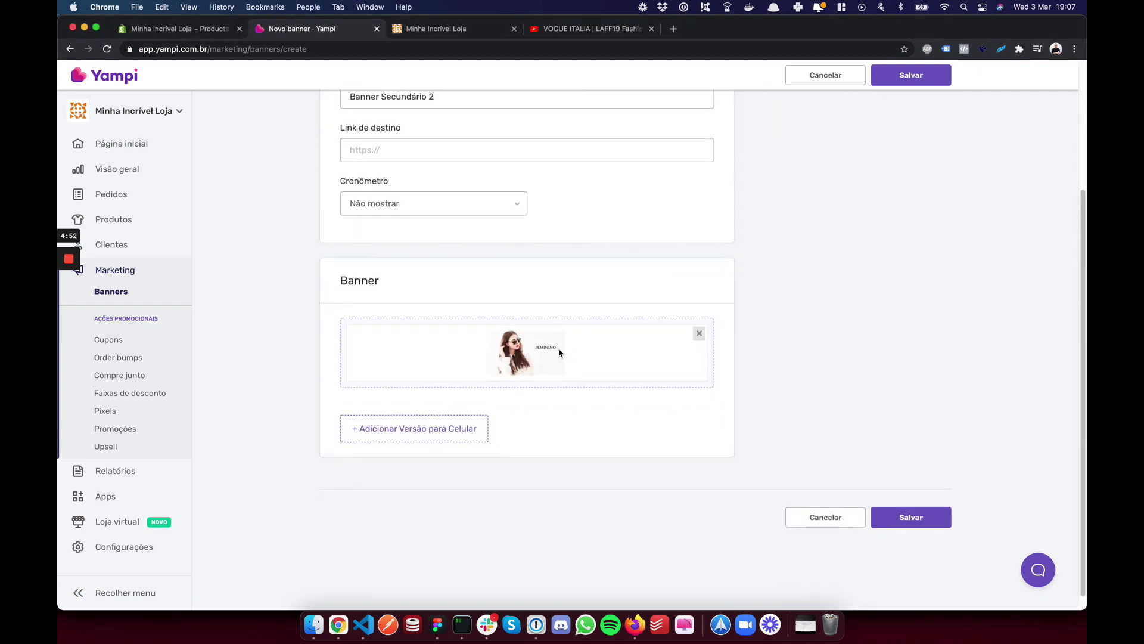
pyautogui.click(926, 509)
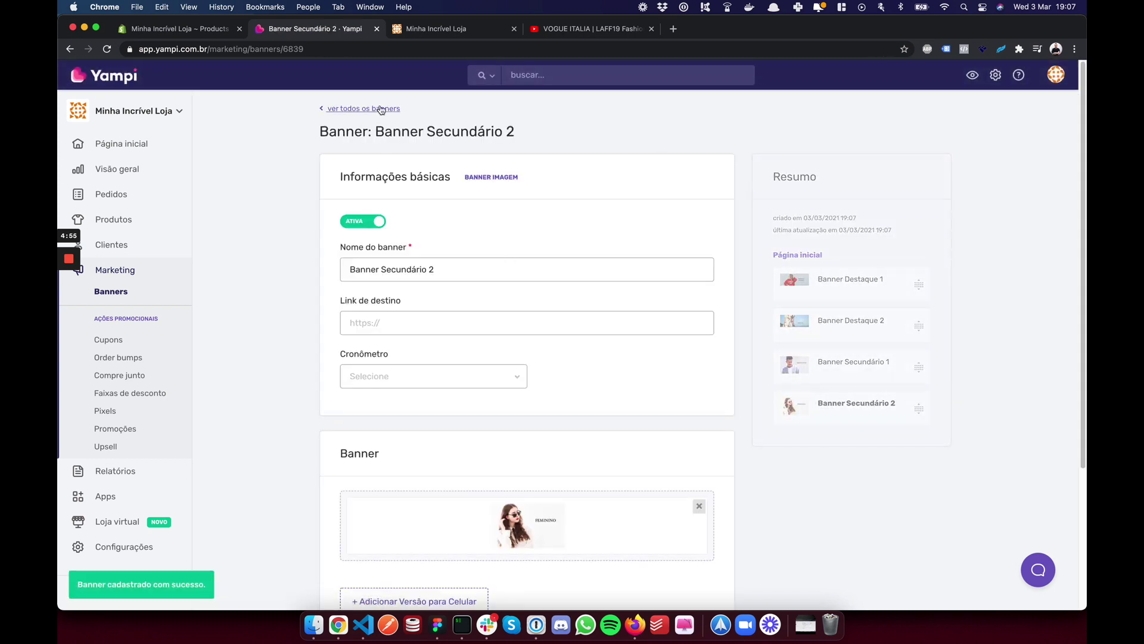
pyautogui.click(379, 110)
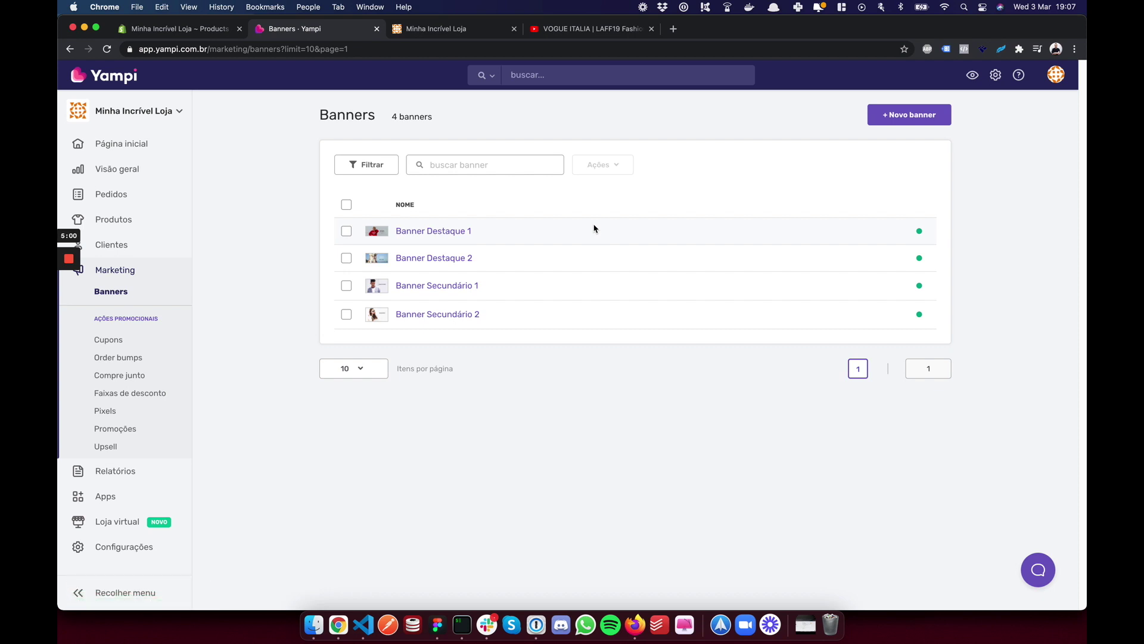
# Step: Open the virtual store's theme page, start customizing the Rocket theme and open the home page's Banner principal section
pyautogui.click(109, 525)
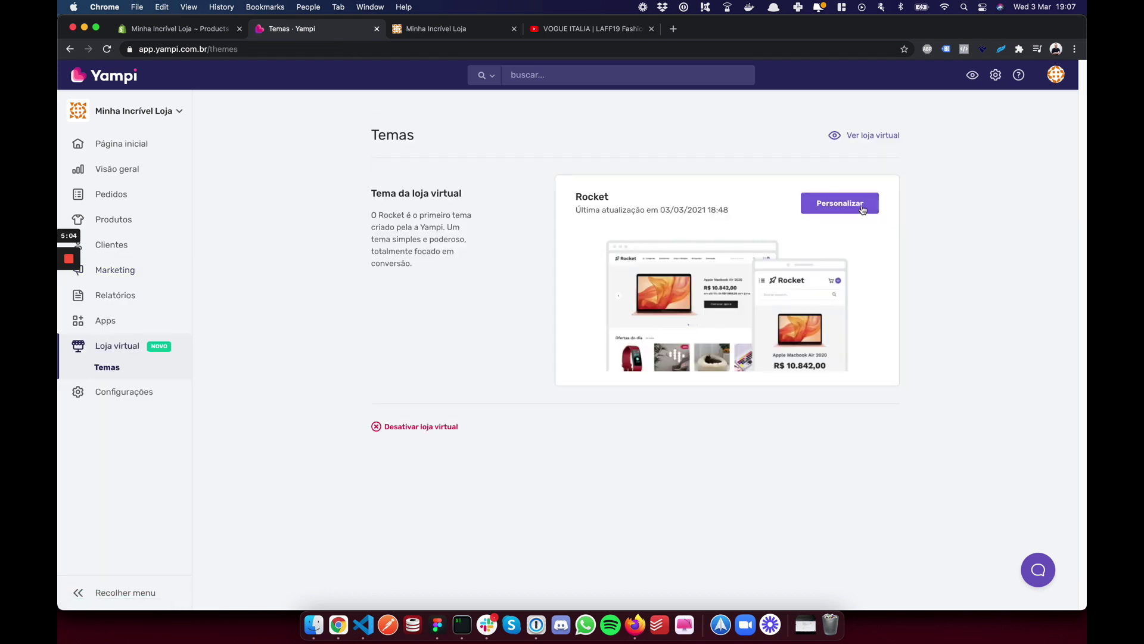
pyautogui.click(863, 207)
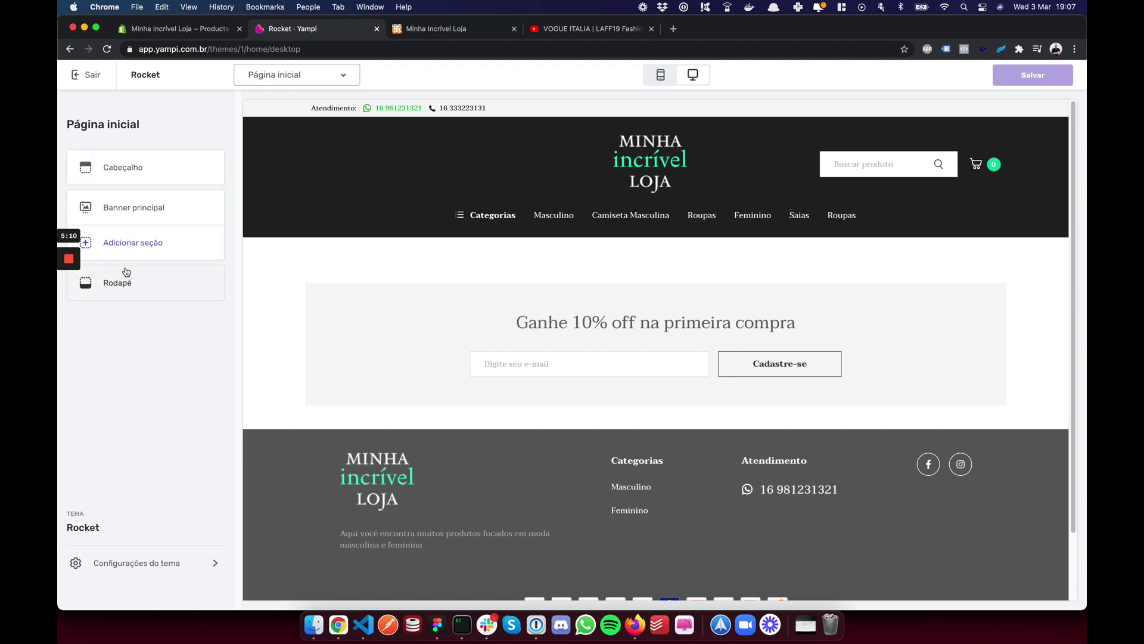
pyautogui.click(143, 214)
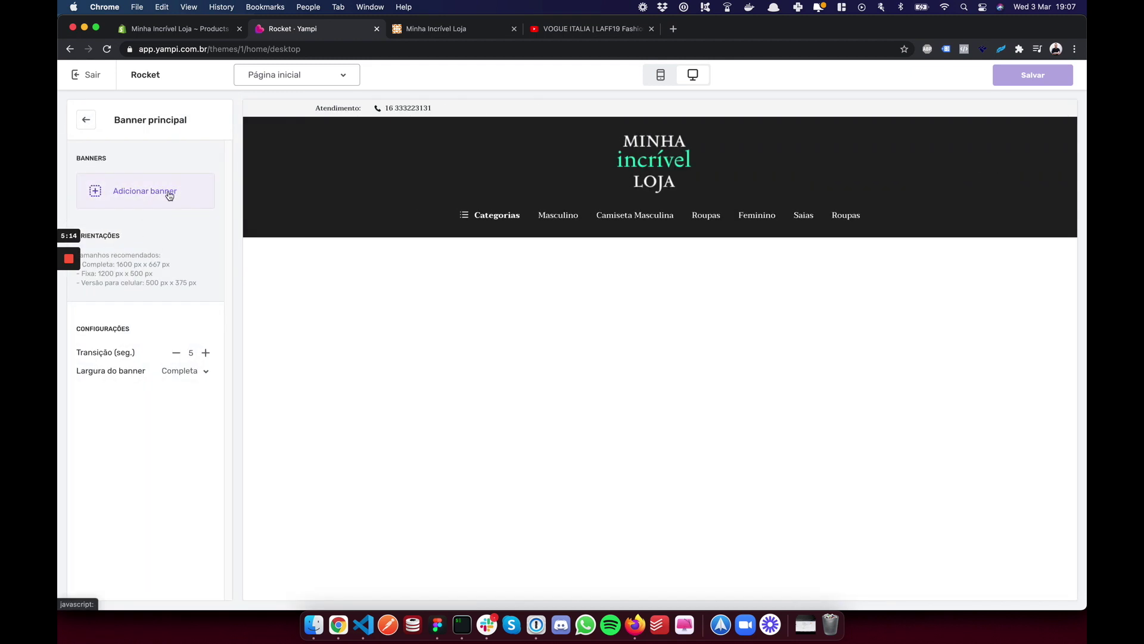
# Step: Add Banner Destaque 1 and Banner Destaque 2 to the main banner and cycle through its slides in the preview
pyautogui.click(170, 196)
pyautogui.click(156, 223)
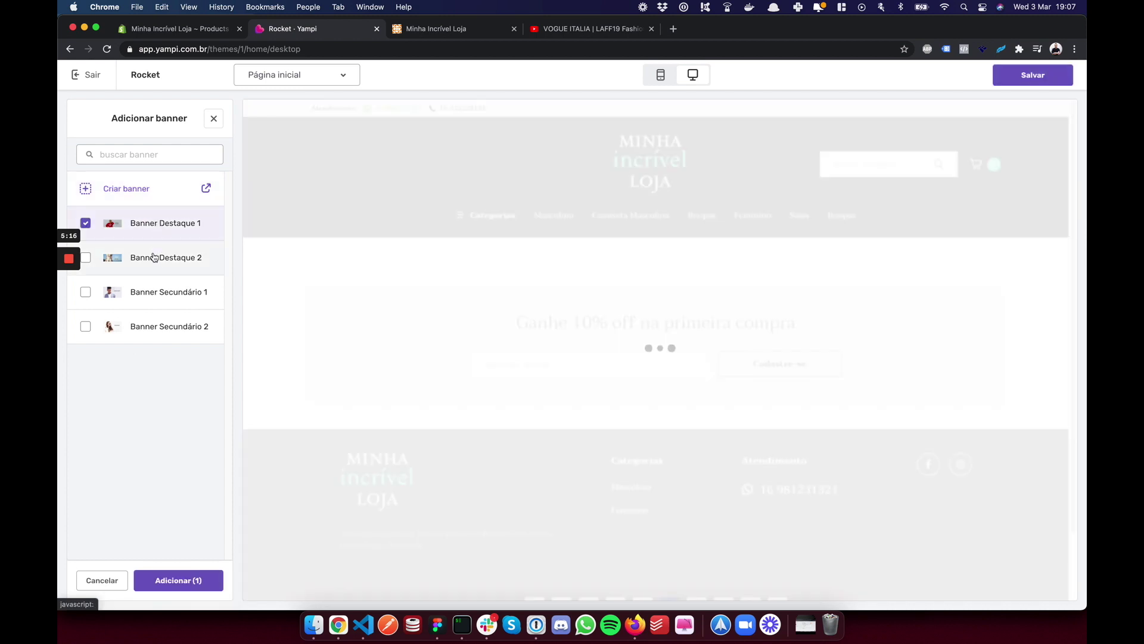
pyautogui.click(156, 257)
pyautogui.click(176, 581)
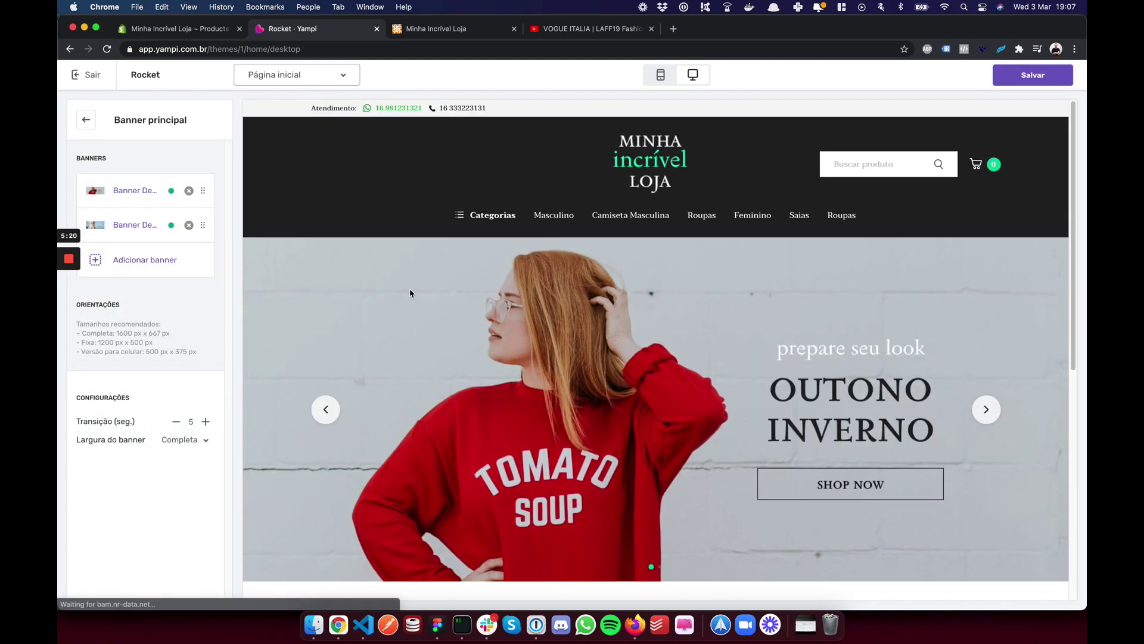
pyautogui.scroll(-3, 543, 277)
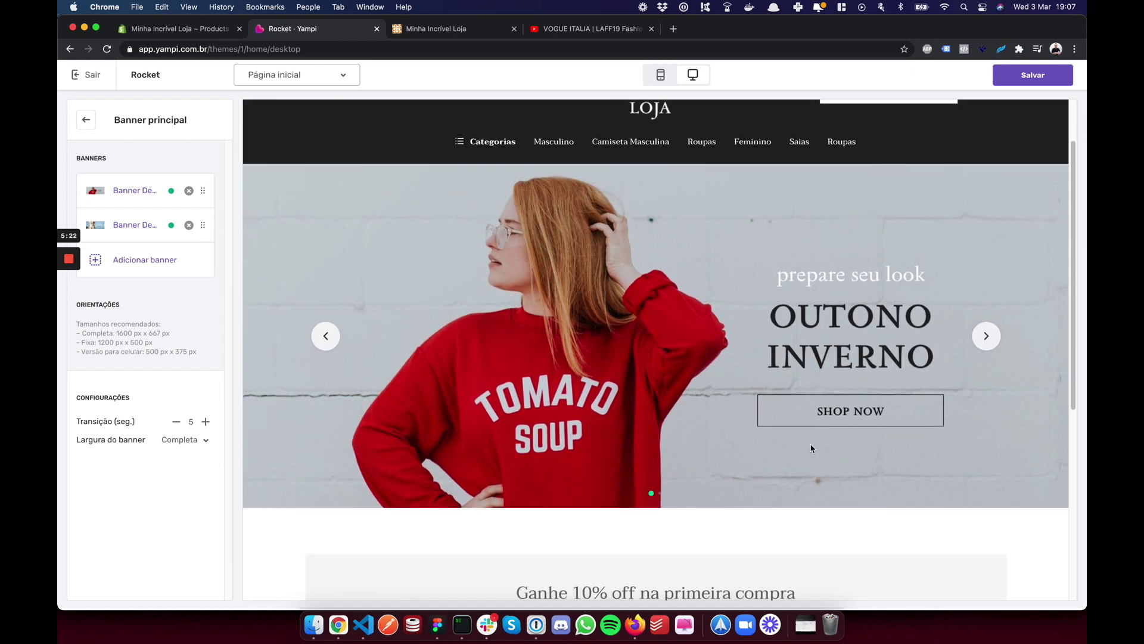
pyautogui.click(987, 337)
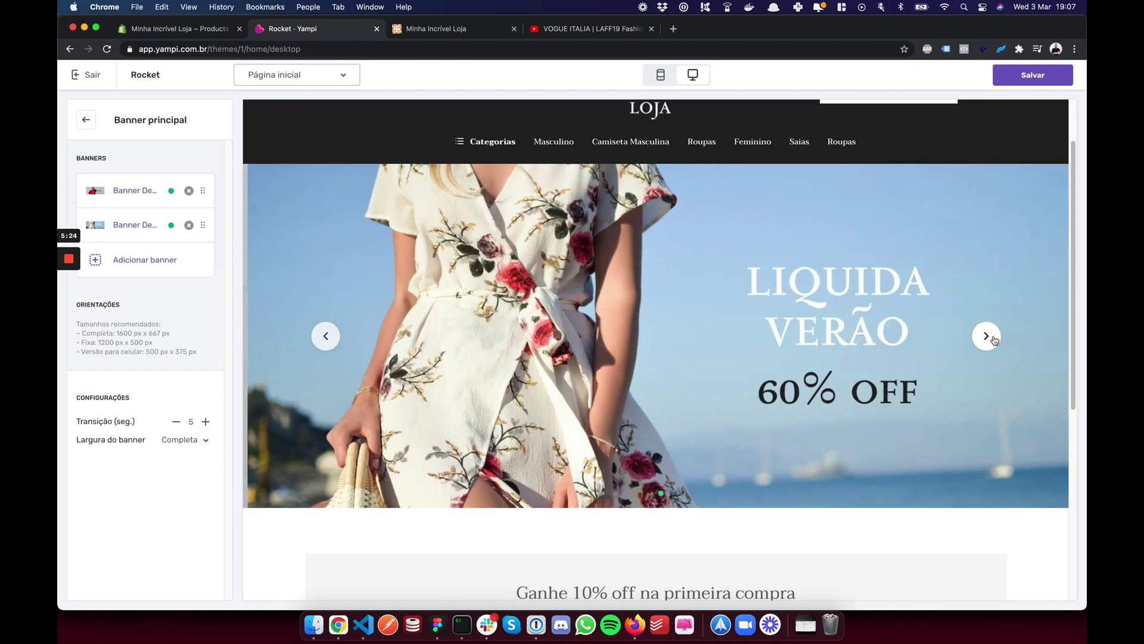
pyautogui.click(987, 337)
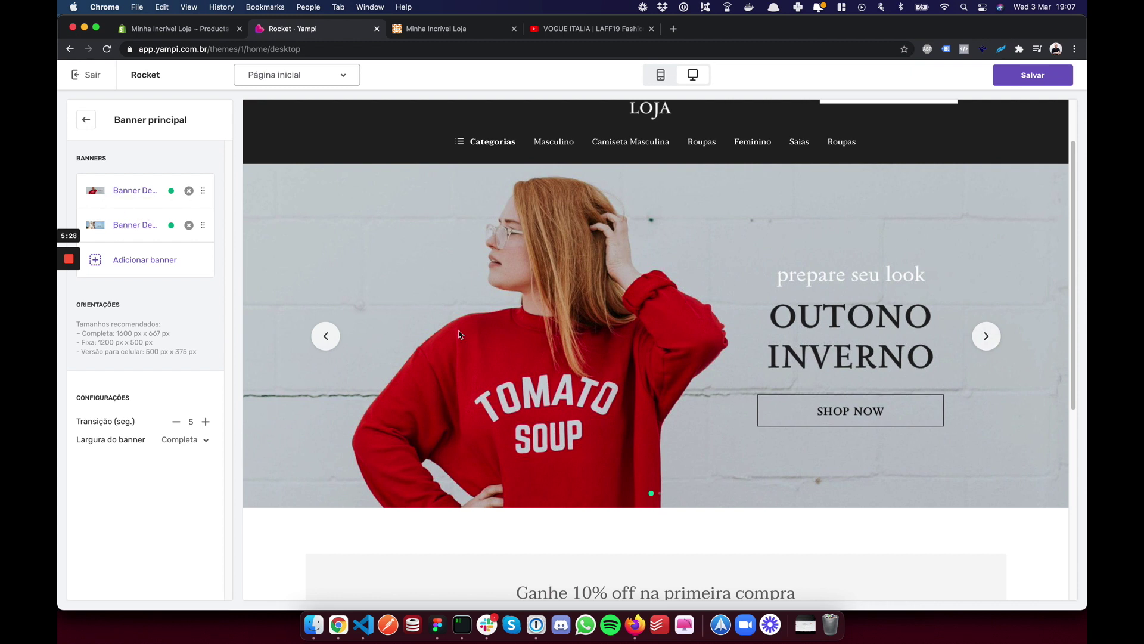
# Step: Set the main banner's transition to 4 seconds, check the preview and save the theme
pyautogui.click(86, 119)
pyautogui.click(146, 209)
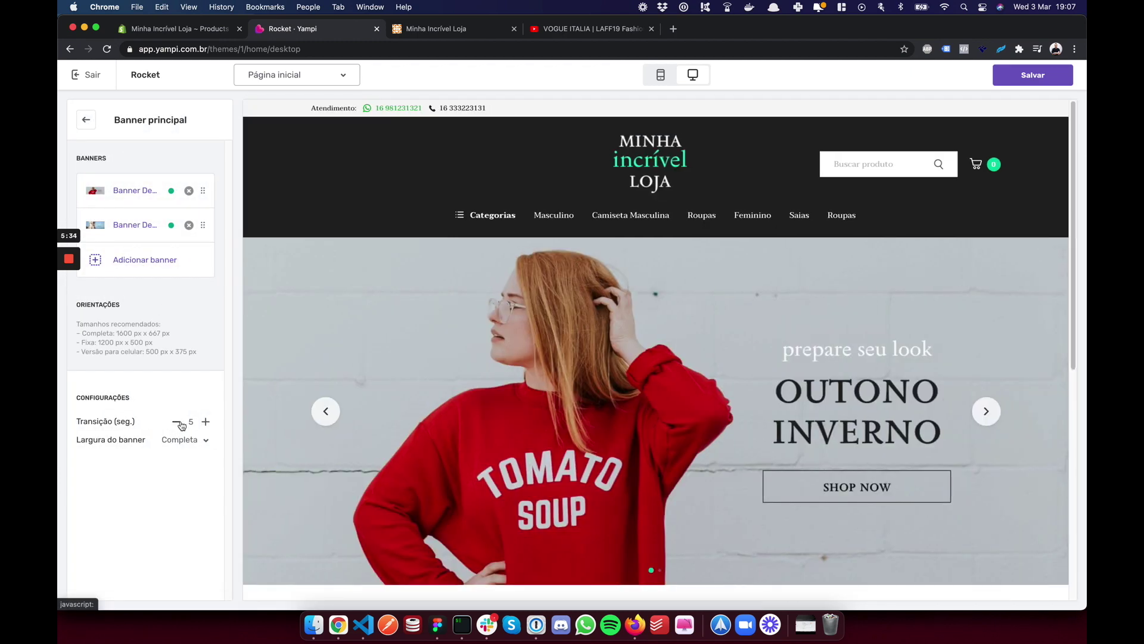
pyautogui.click(178, 422)
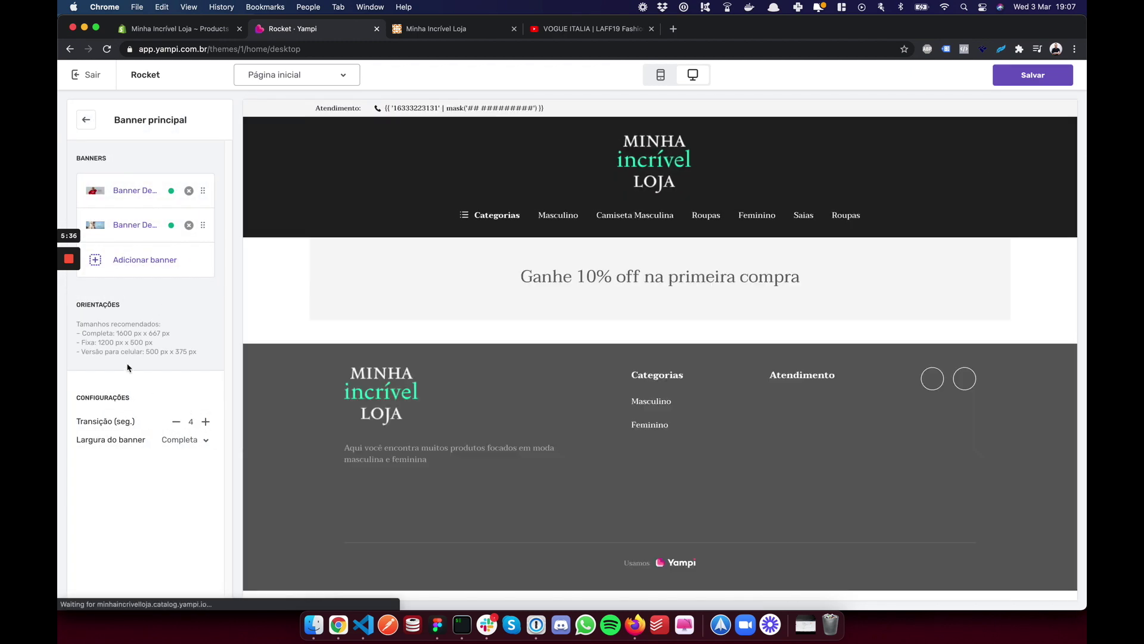
pyautogui.scroll(-3, 718, 333)
pyautogui.scroll(4, 718, 333)
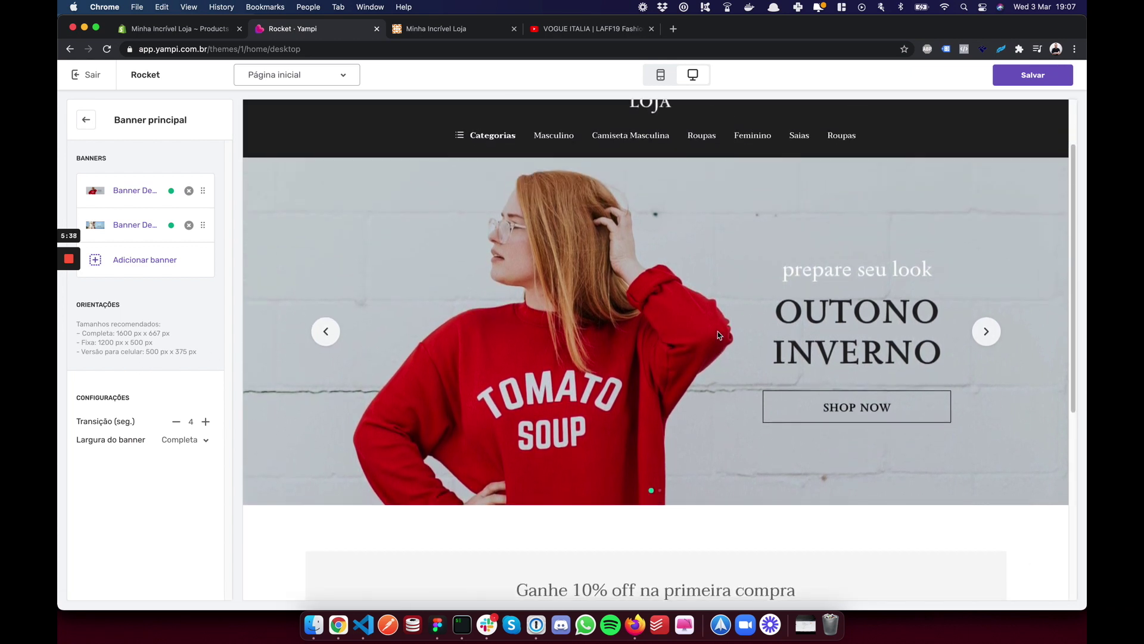
pyautogui.scroll(-1, 686, 310)
pyautogui.scroll(-1, 650, 286)
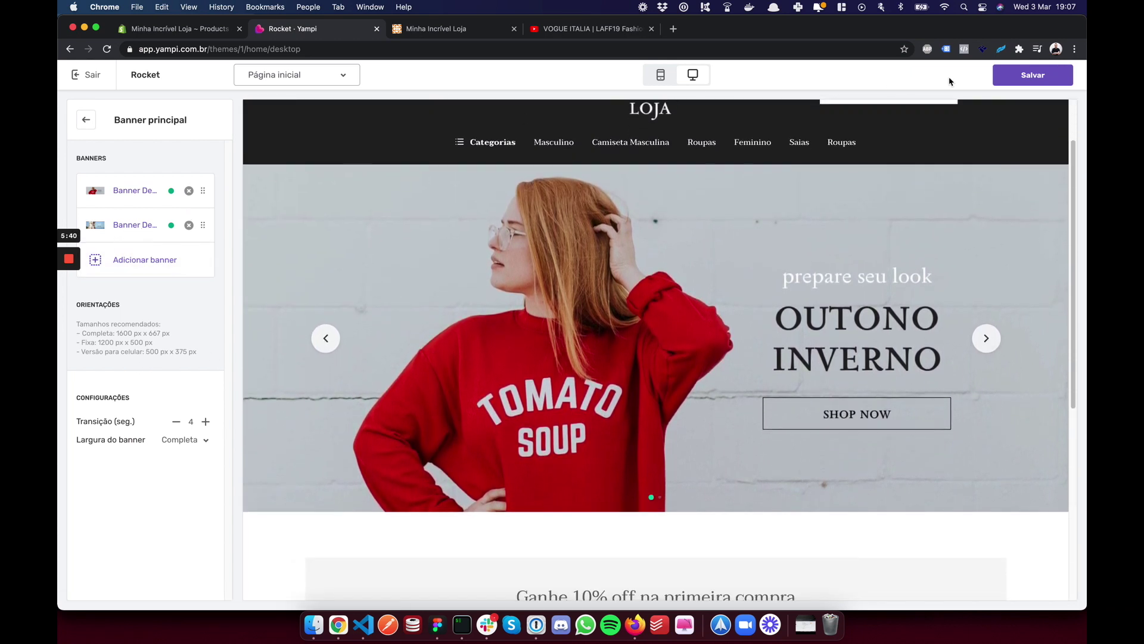
pyautogui.click(1020, 78)
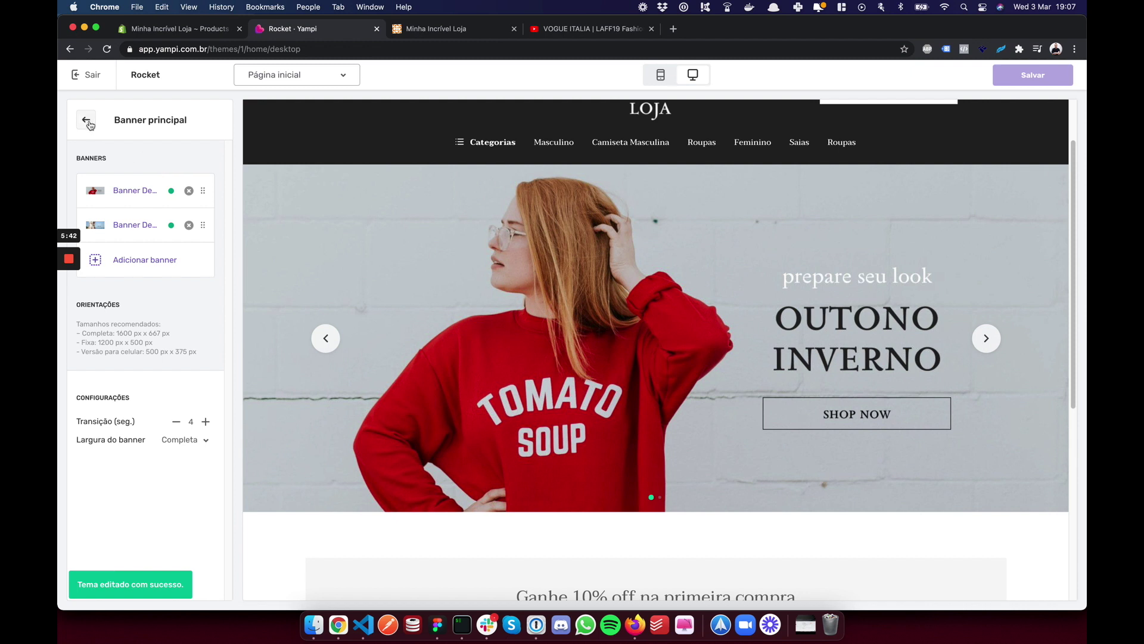
# Step: Return to the home page sections and add a new section of the "2 Banners" type
pyautogui.click(87, 122)
pyautogui.scroll(-4, 635, 274)
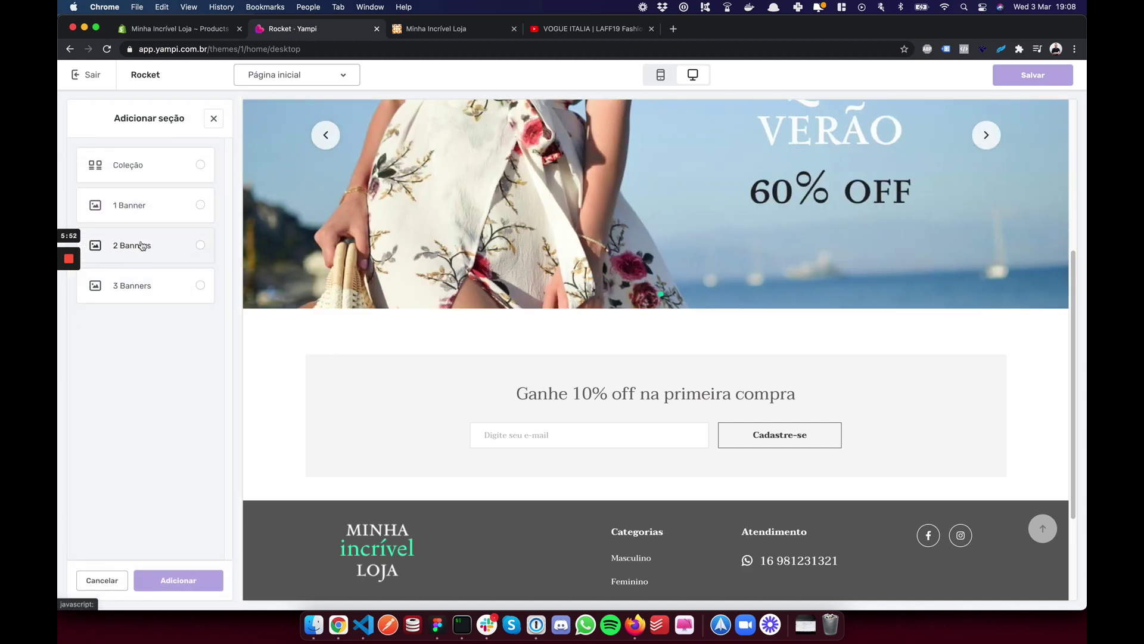
pyautogui.click(141, 246)
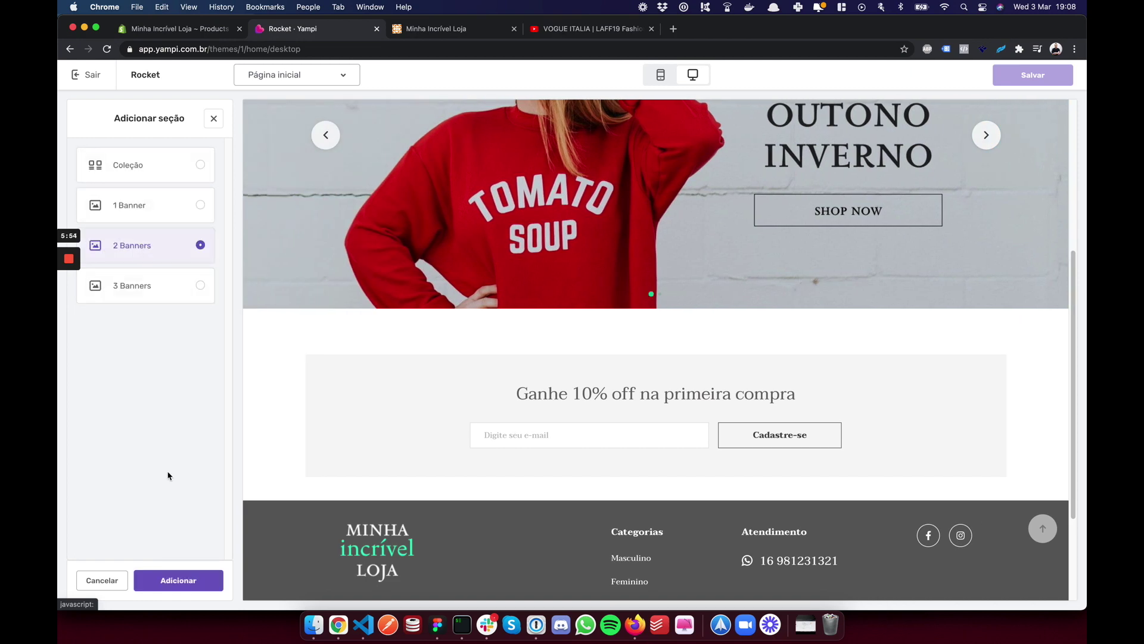
pyautogui.click(179, 580)
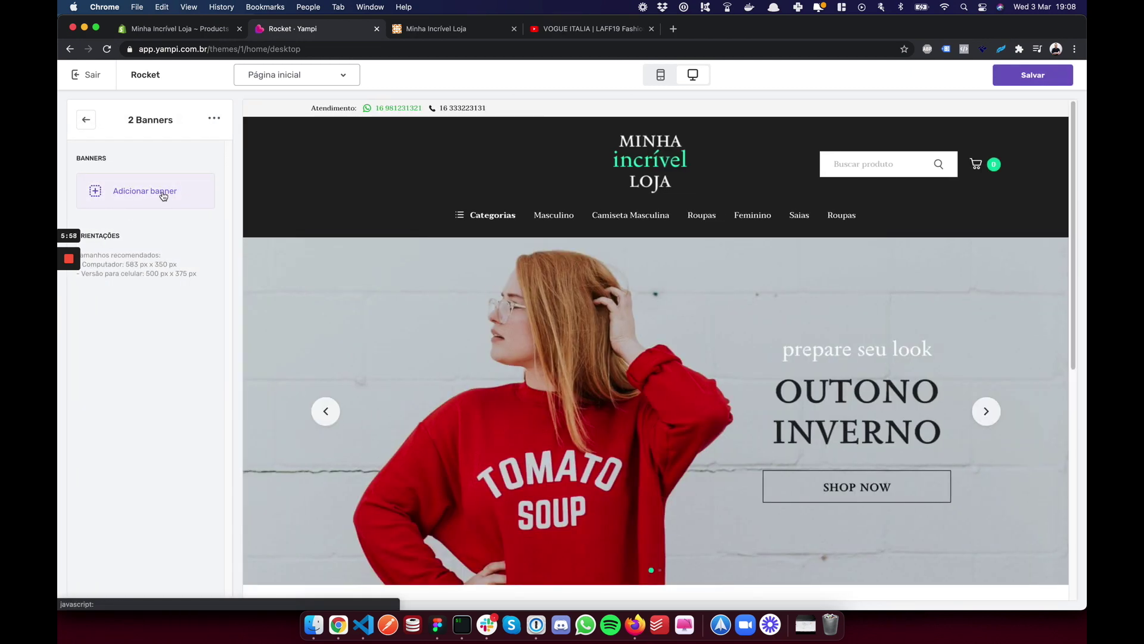
# Step: Add Banner Secundário 1 and Banner Secundário 2 to the 2 Banners section
pyautogui.click(164, 195)
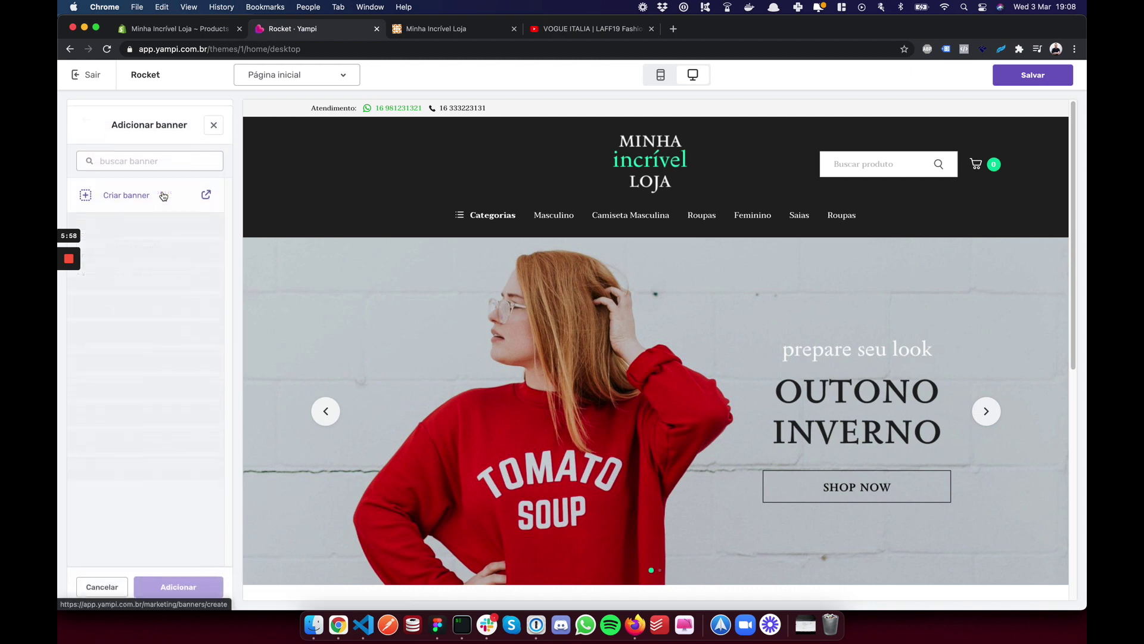
pyautogui.click(171, 291)
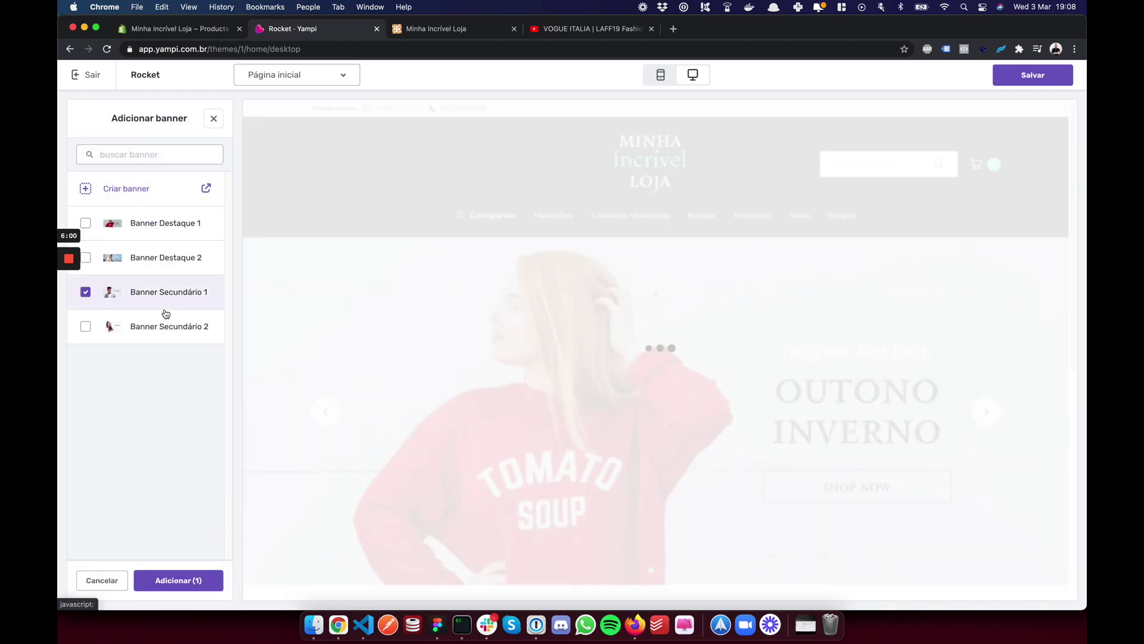
pyautogui.click(171, 326)
pyautogui.click(185, 580)
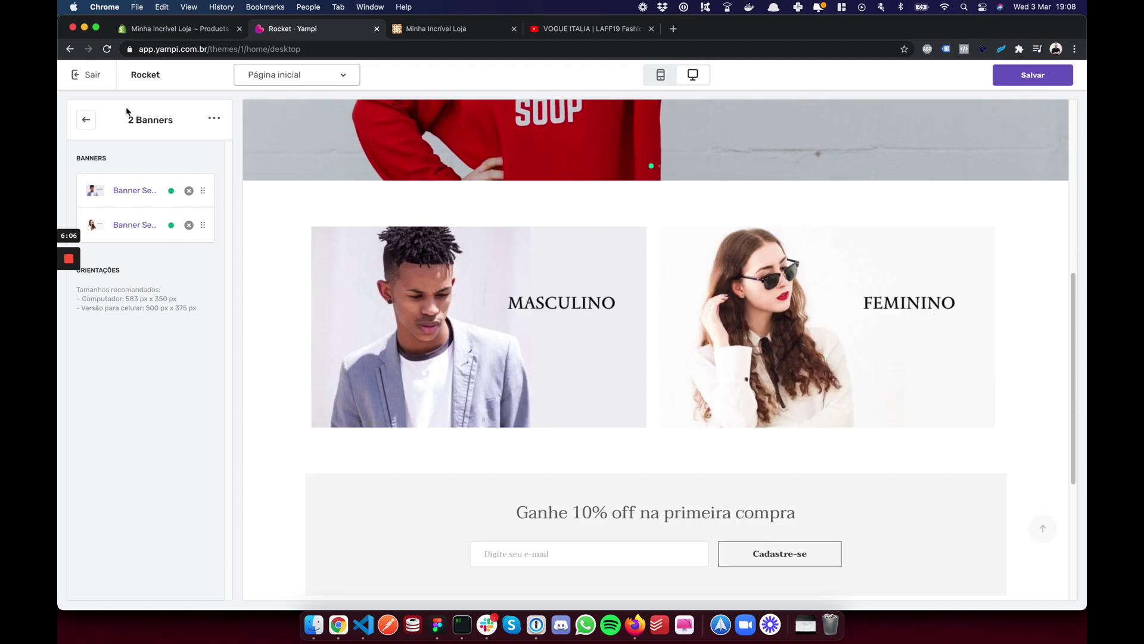
# Step: Go back to the home page sections, save the theme and review the main and secondary banners in the preview
pyautogui.click(85, 119)
pyautogui.click(1044, 78)
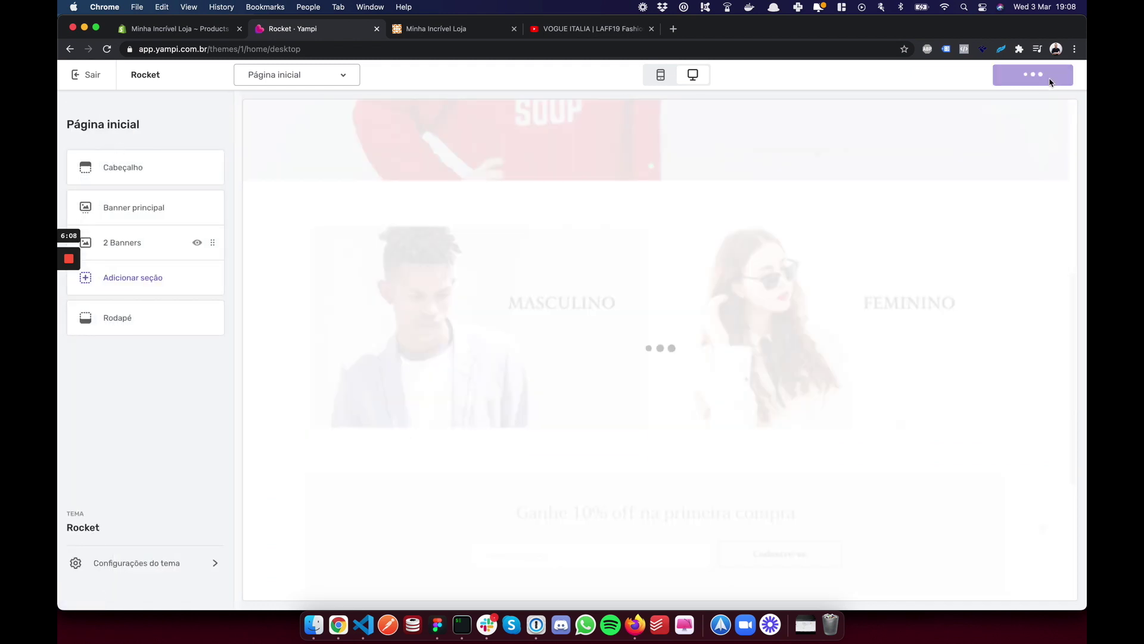
pyautogui.scroll(6, 510, 290)
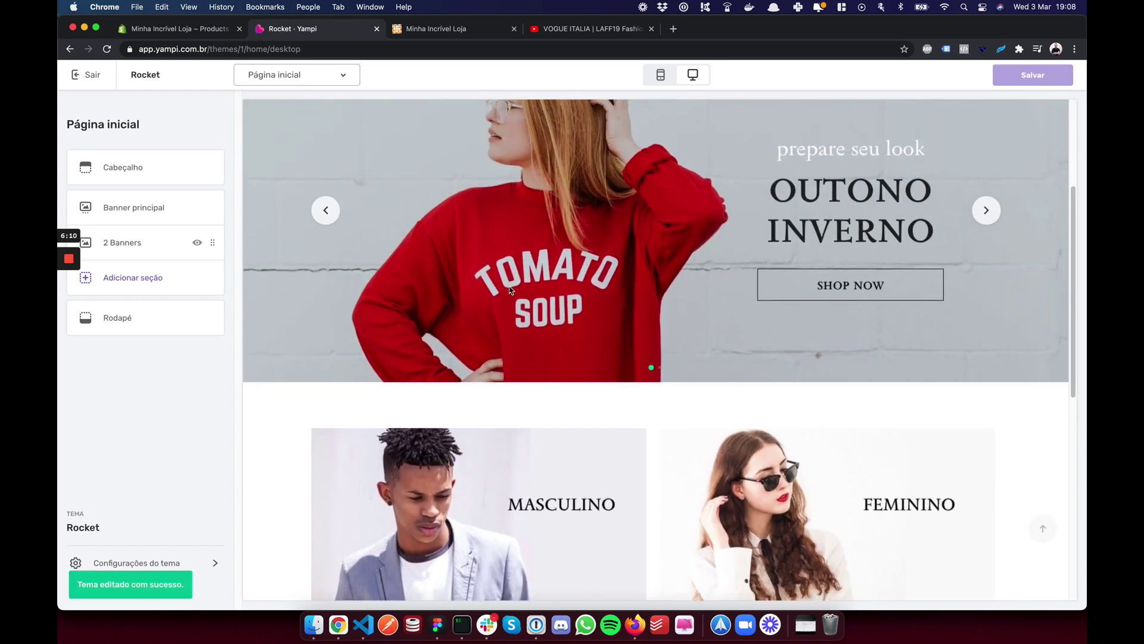
pyautogui.scroll(-3, 516, 281)
pyautogui.scroll(-1, 518, 279)
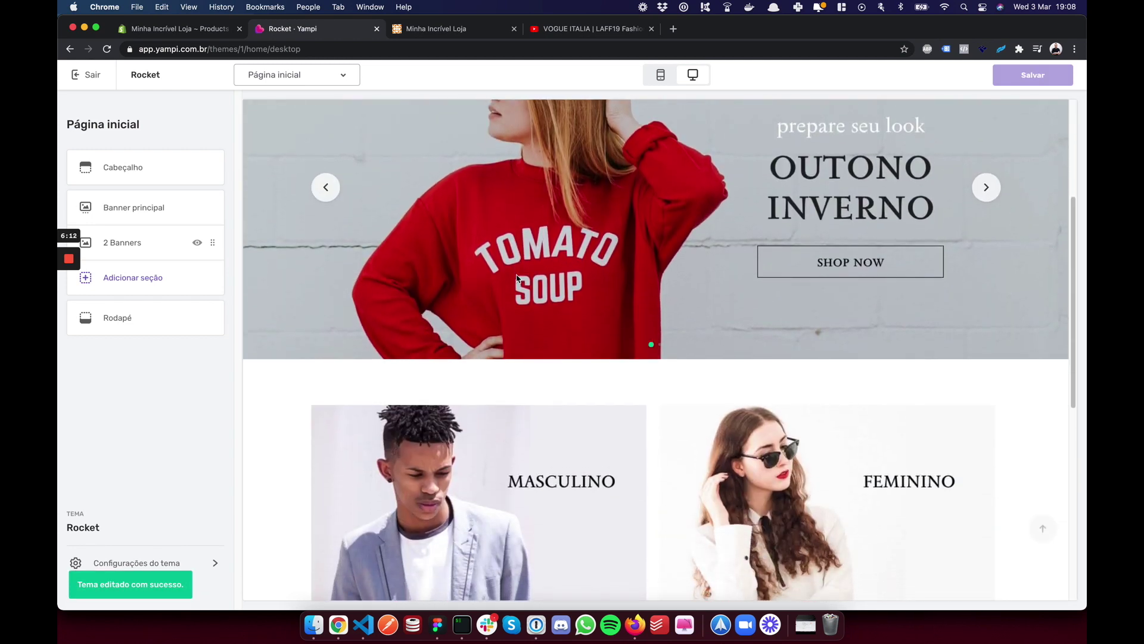